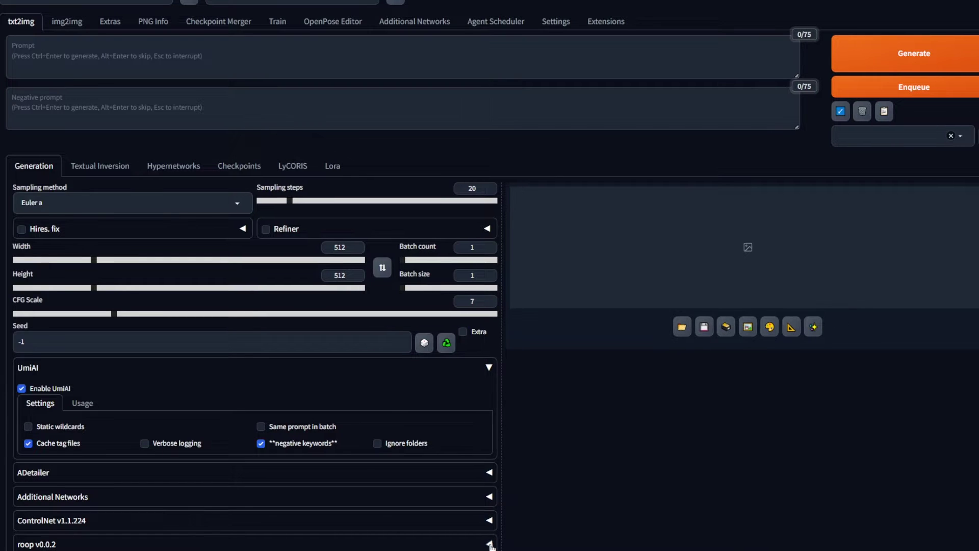
Scroll down and collapse the roop face-swap options in txt2img
scroll(584, 460, "down", 4)
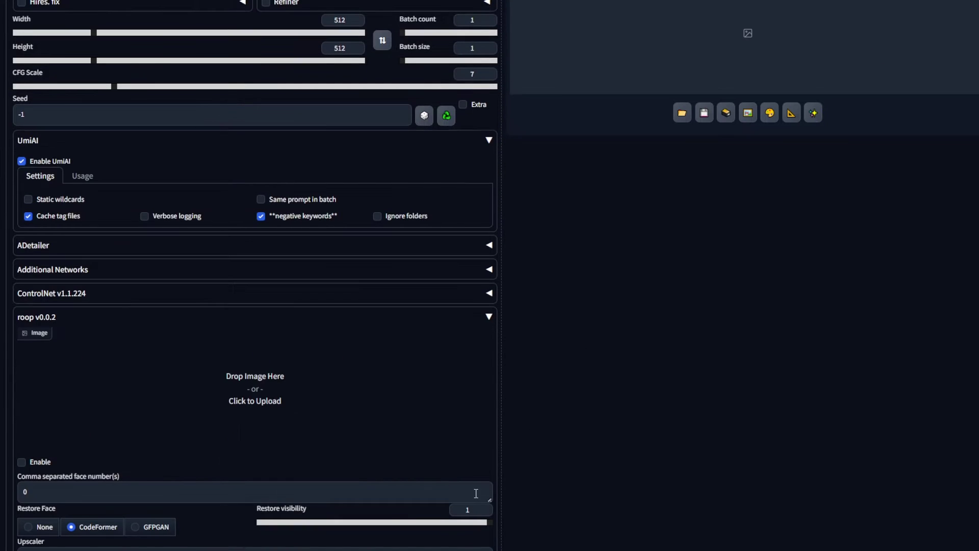
left_click(215, 319)
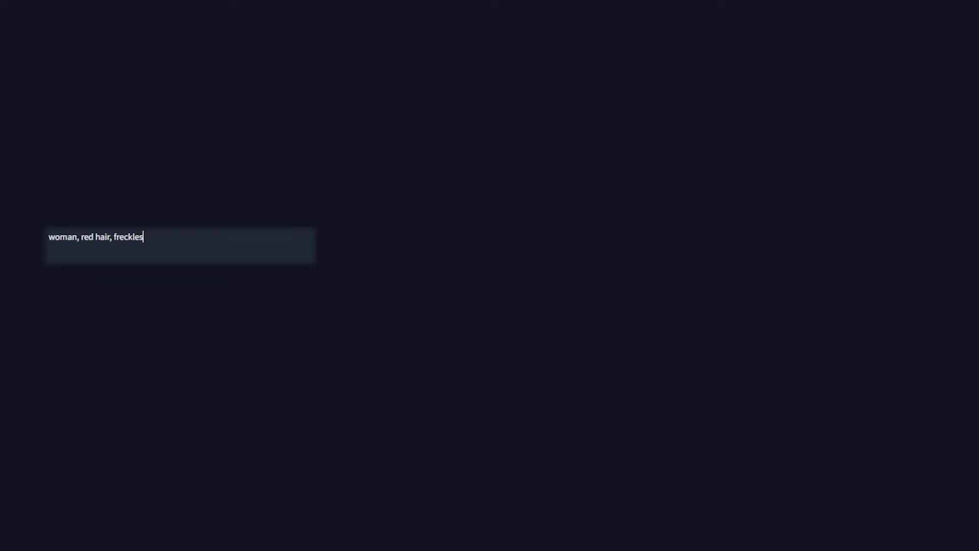
Add 'on face, earrings, crop top,' to the prompt
type("on face, earrings, crop top,")
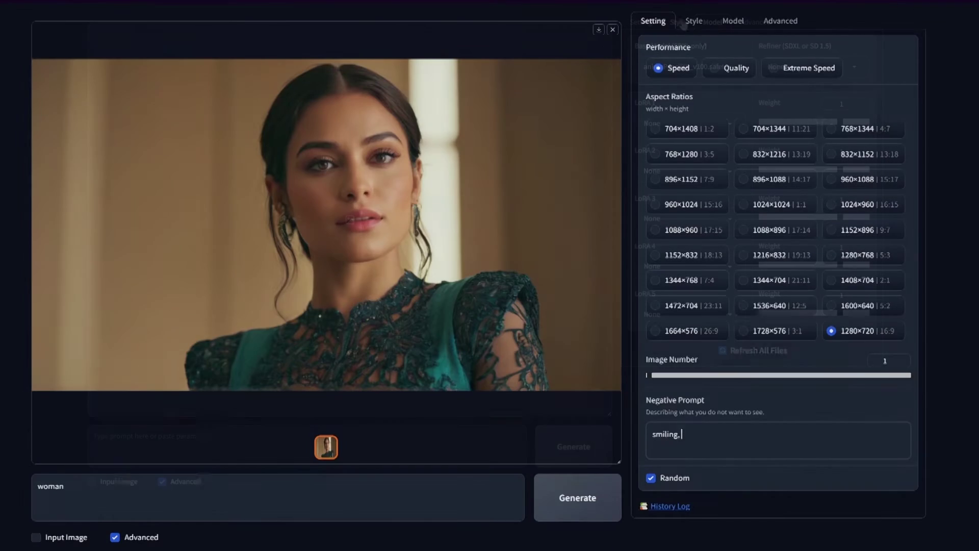
Add 'green' to the prompt
type("green")
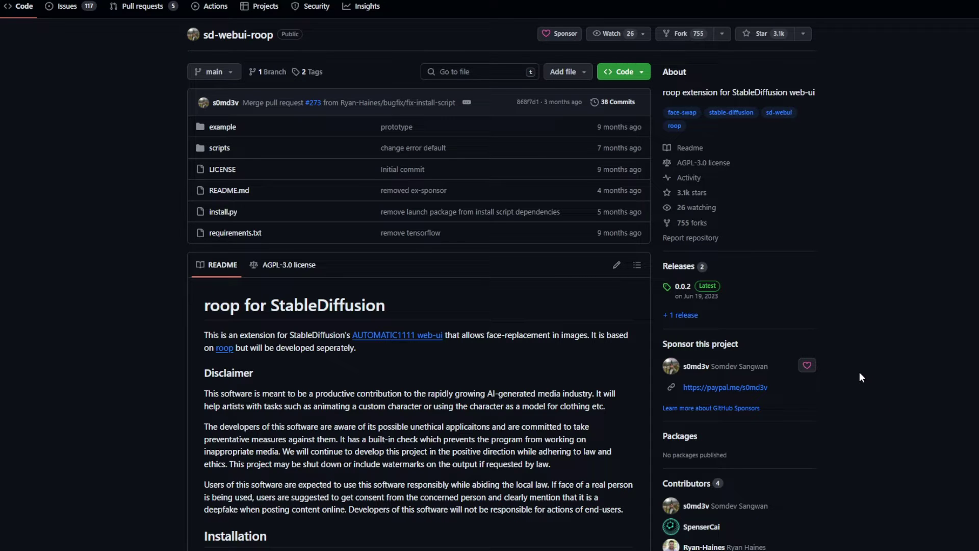
Scroll the sd-webui-roop README down to the Installation section
scroll(600, 321, "down", 7)
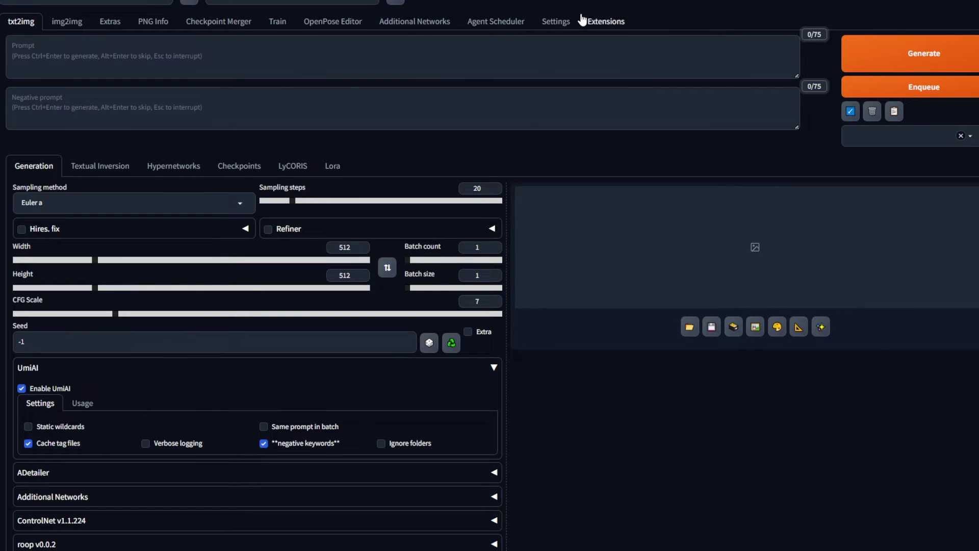
Install sd-webui-roop from its pasted GitHub URL via Extensions > Install from URL
left_click(592, 21)
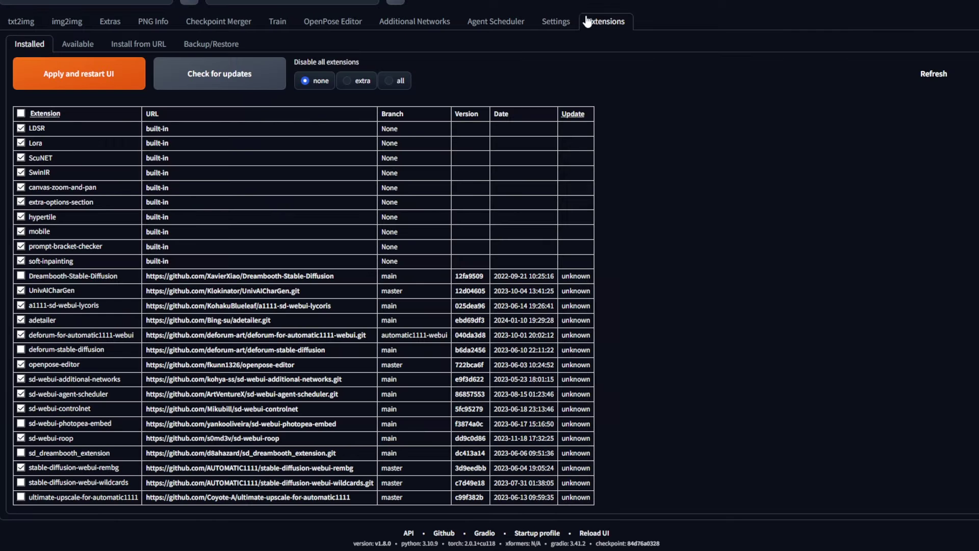
left_click(129, 44)
left_click(96, 82)
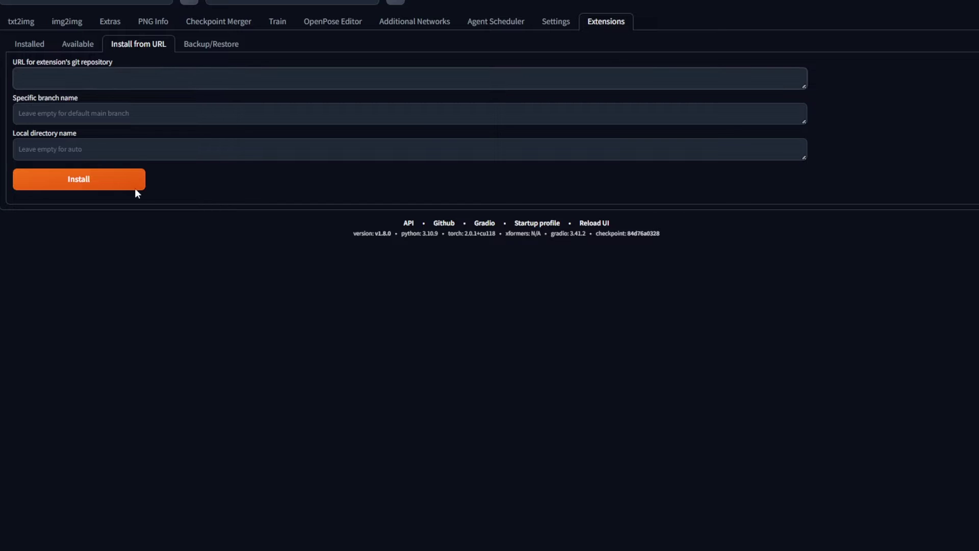
type("https://github.com/s0md3v/sd-webui-roop")
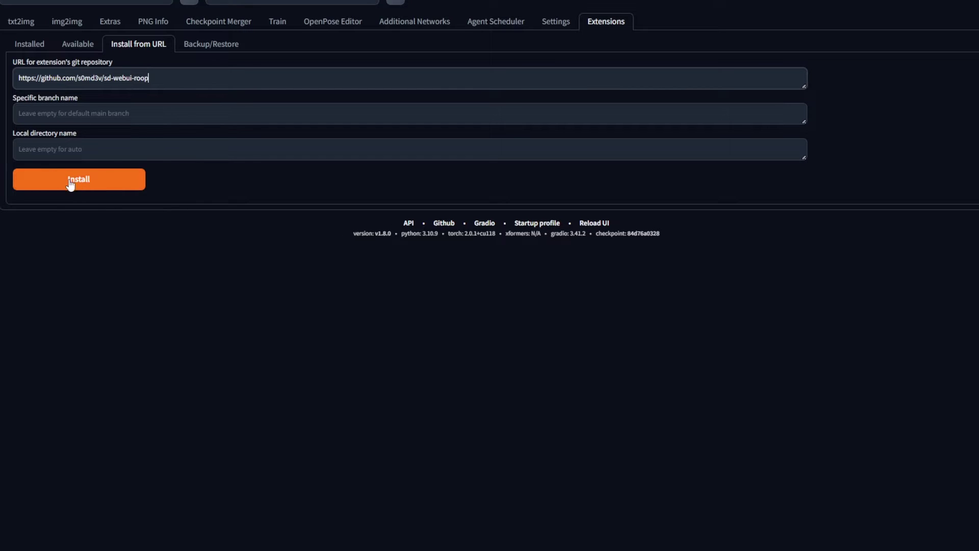
left_click(101, 183)
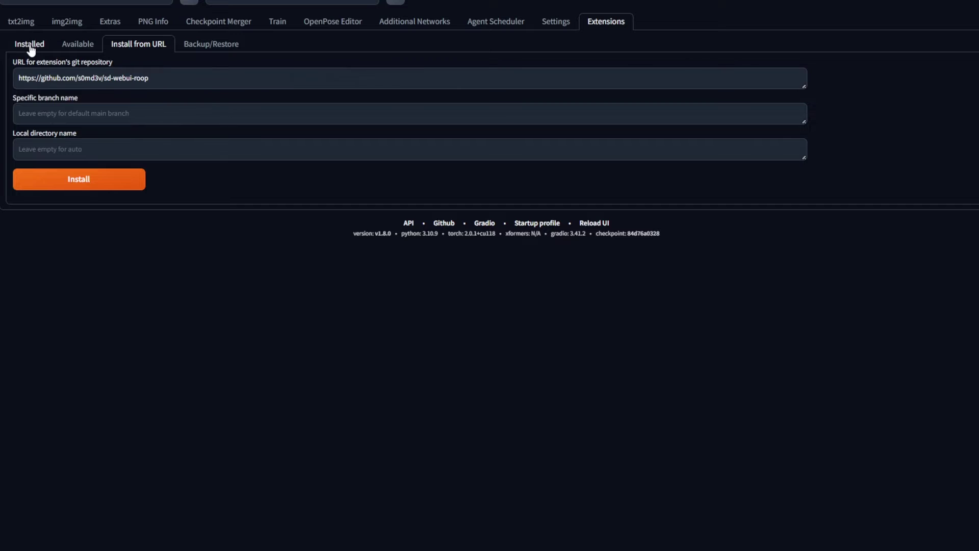
left_click(29, 45)
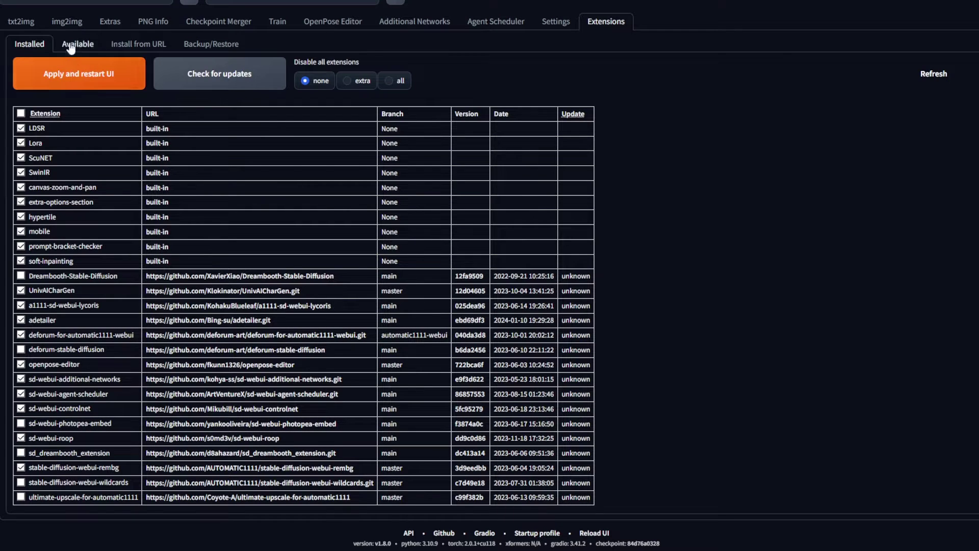
Return to the txt2img page
left_click(21, 21)
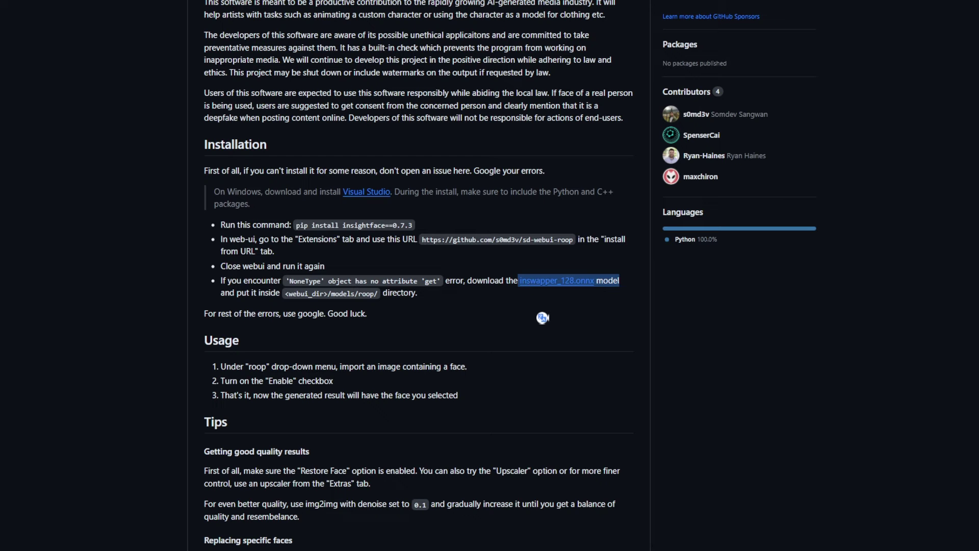
Open the inswapper_128.onnx file list on Hugging Face, then load a saved txt2img prompt
left_click(543, 318)
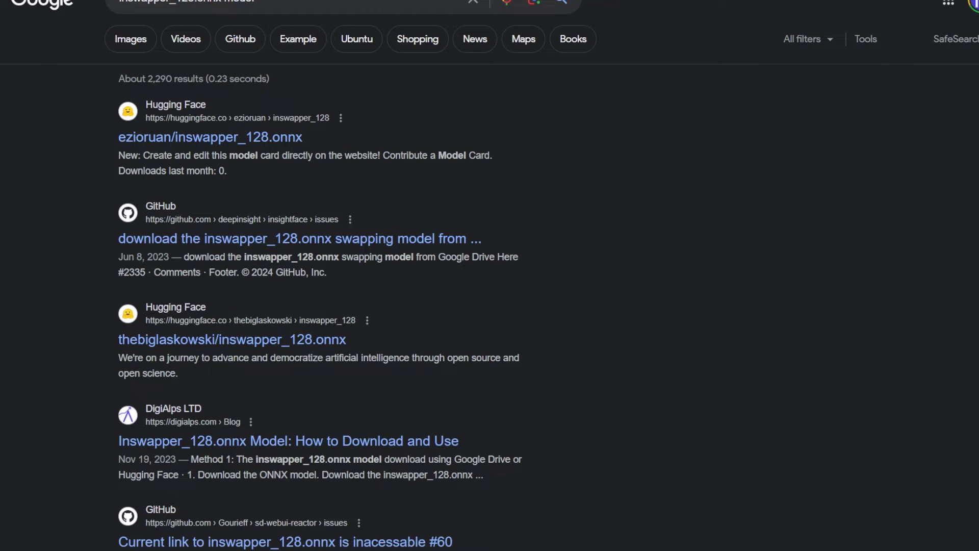
left_click(221, 136)
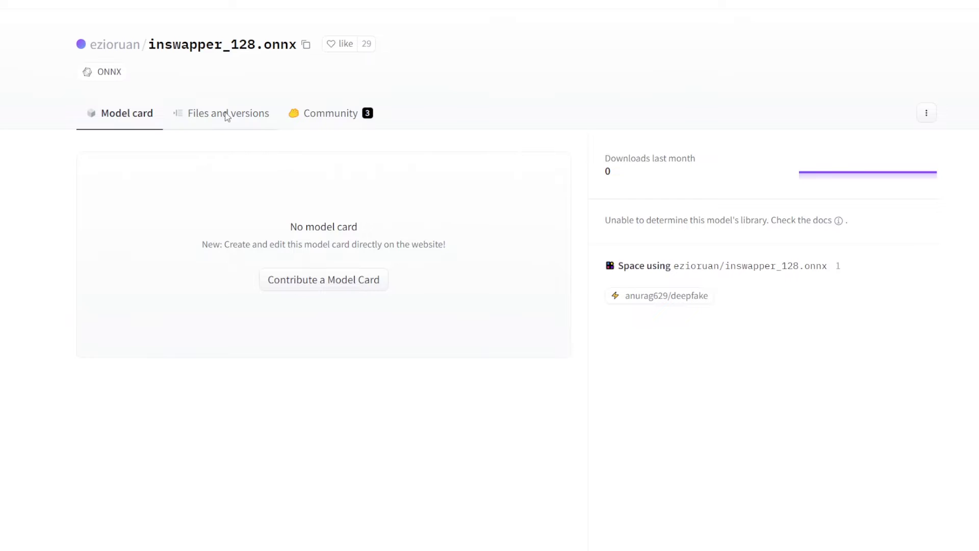
left_click(227, 114)
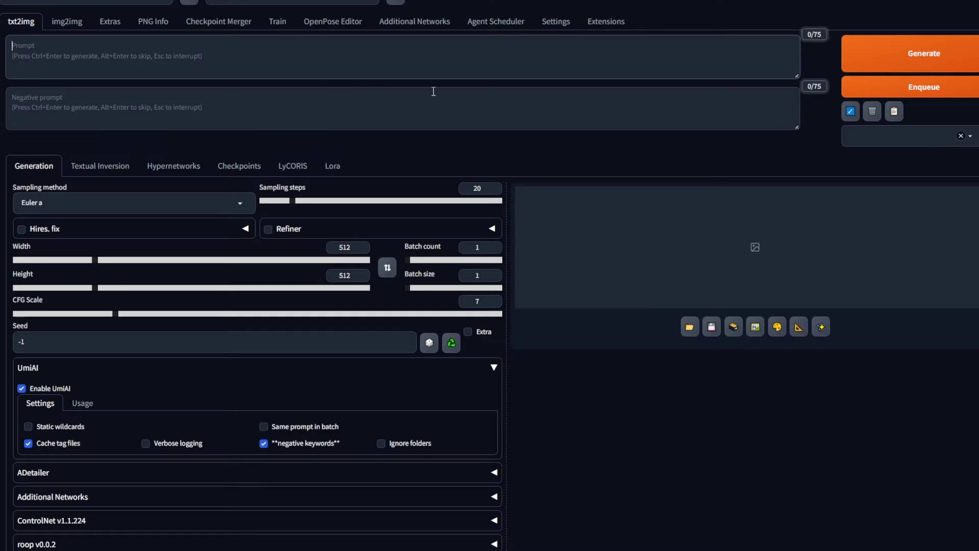
left_click(850, 111)
left_click(411, 90)
Paste the negative prompt and replace the prompt with 'woman, beach, seductive smirk, day, swimwear'
type("easynegative, badhandv4, (deformed, distorted, disfigured:1.3), poorly drawn, bad anatomy, wrong anatomy, extra limb, missing limb, floating limbs, (mutated hands and fingers:1.4), disconnected limbs, mutation, mutated, ugly, disgusting, blurry, amputation. tattoo, writing, signature, watermark., black and white, censor")
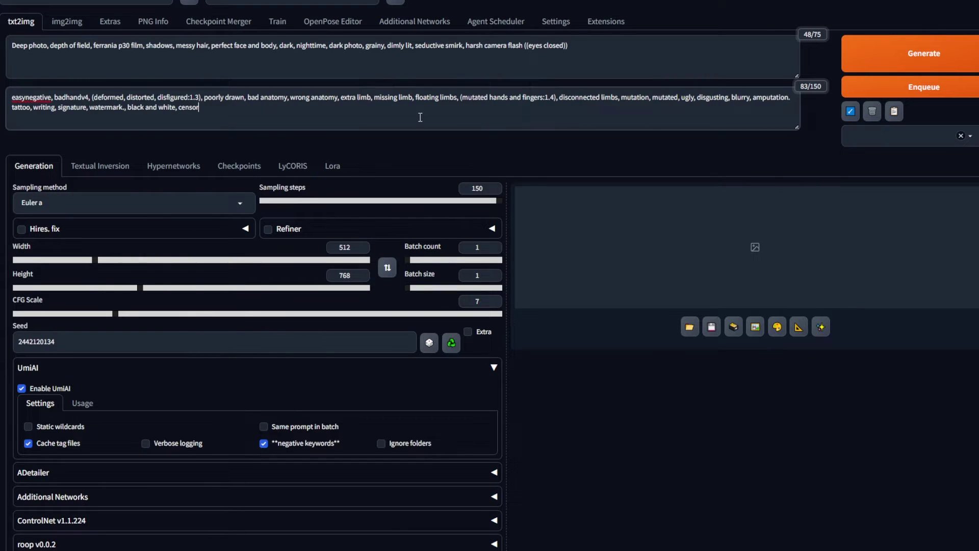
left_click(571, 43)
key("ctrl+a")
type("woman, beach, seductive")
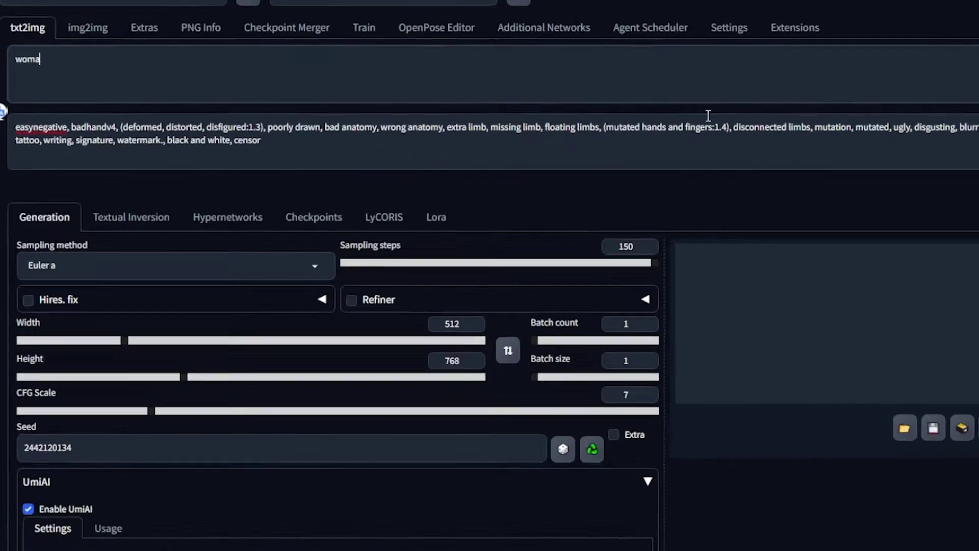
type(" smirk, day, swimwear")
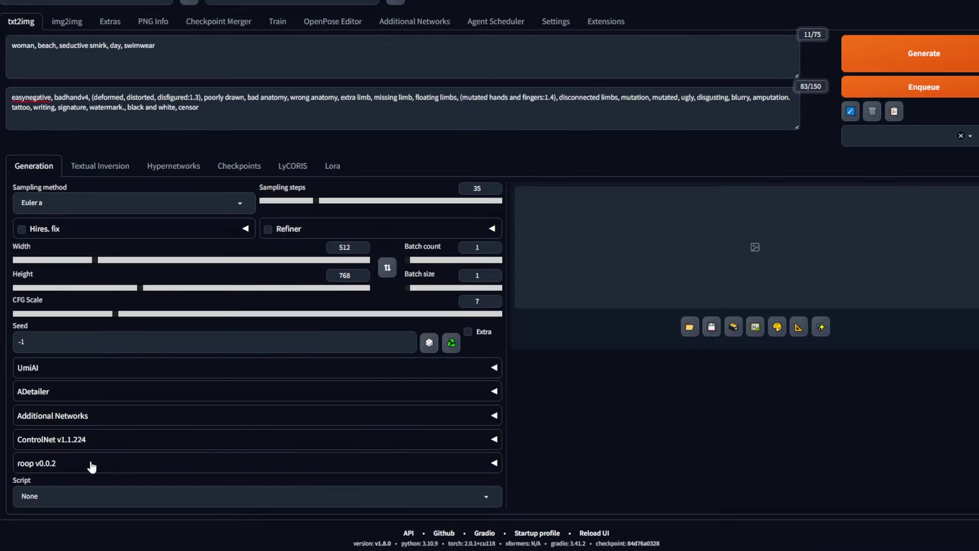
Expand roop v0.0.2 and enable face swapping
left_click(79, 465)
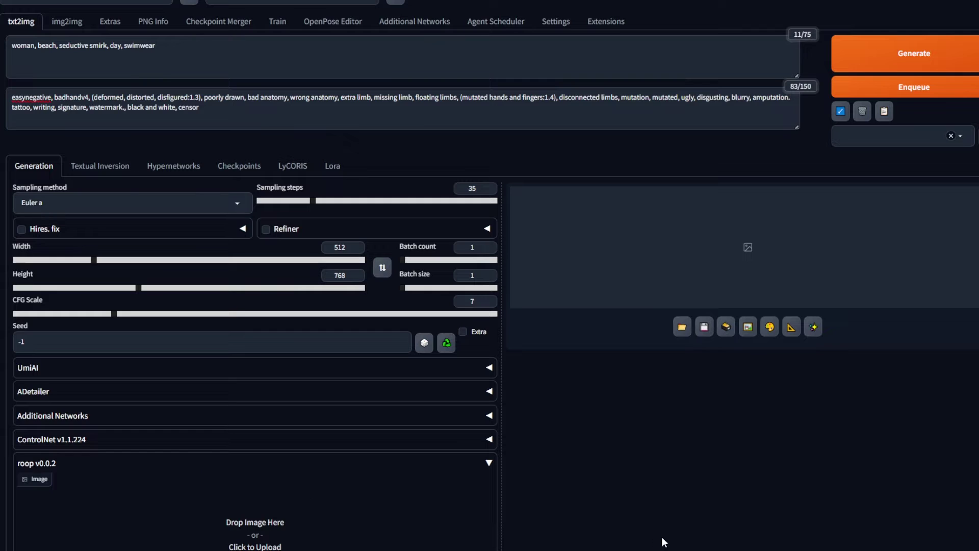
scroll(544, 429, "down", 3)
left_click(21, 463)
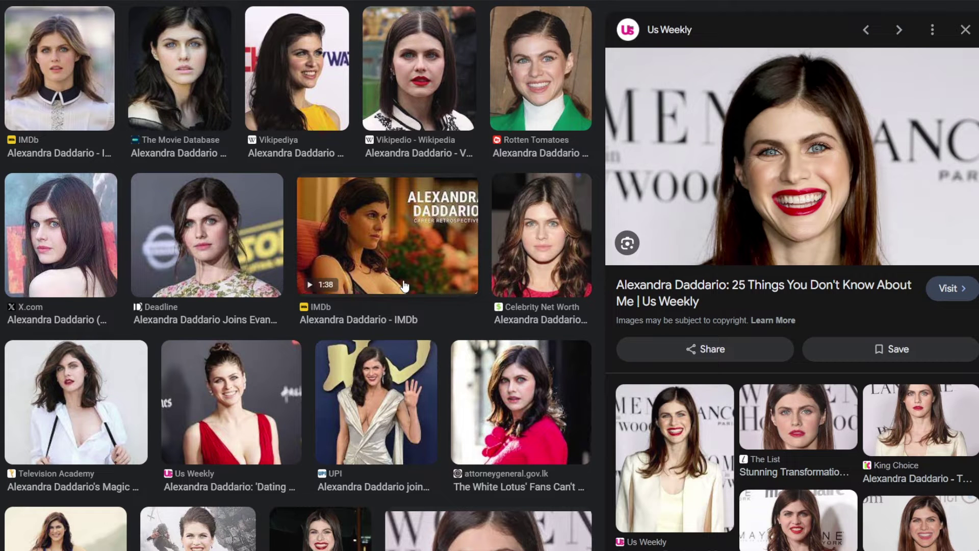
Browse the actress's image results, previewing the red-carpet and eBay photos
scroll(404, 286, "down", 10)
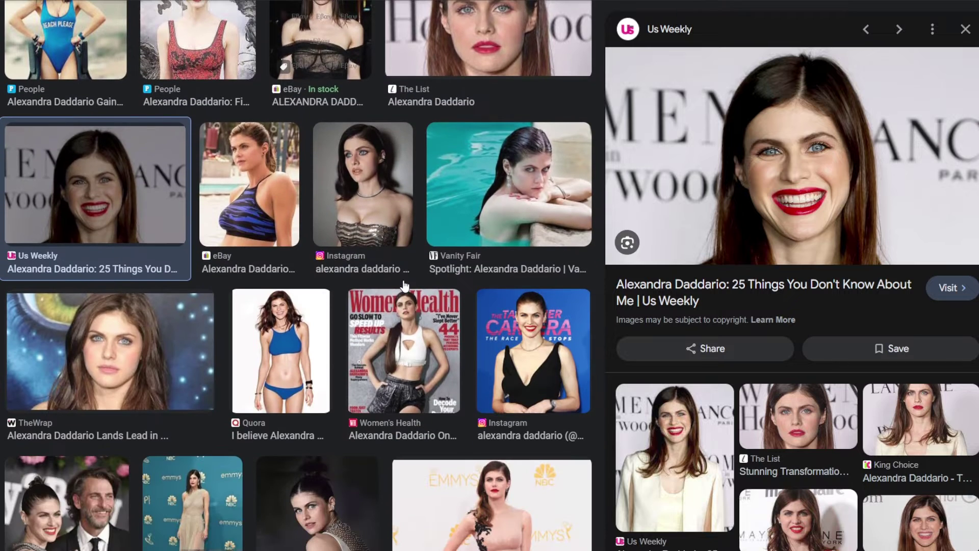
scroll(404, 285, "down", 7)
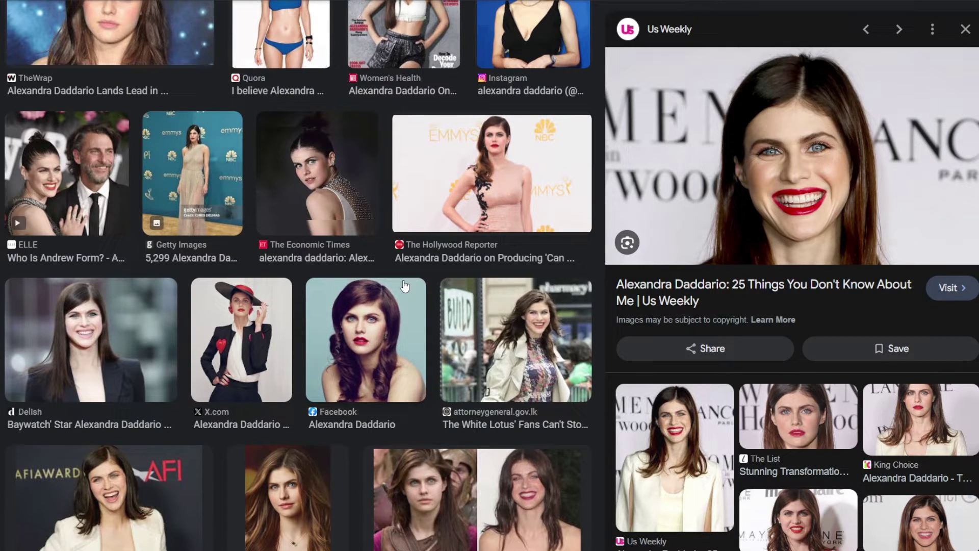
scroll(405, 286, "up", 17)
left_click(376, 403)
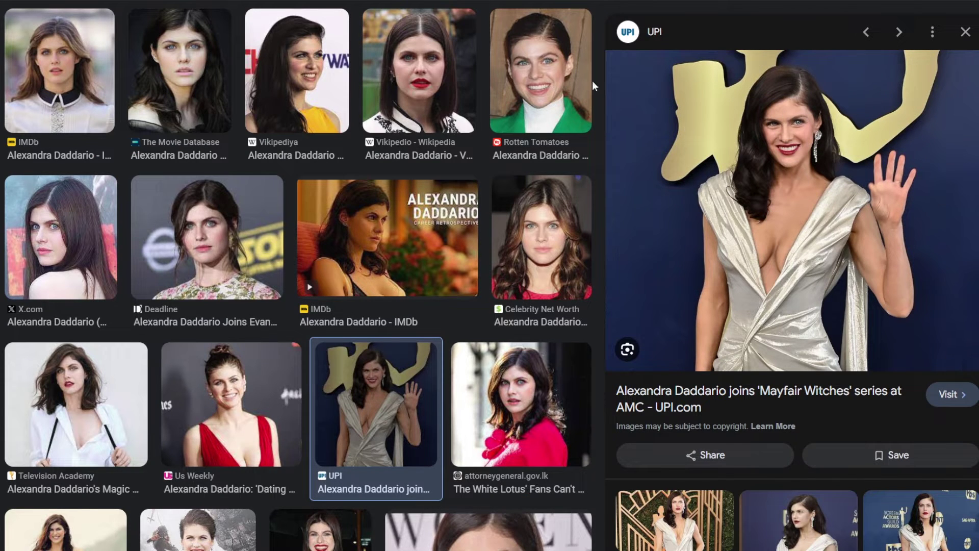
scroll(191, 289, "down", 4)
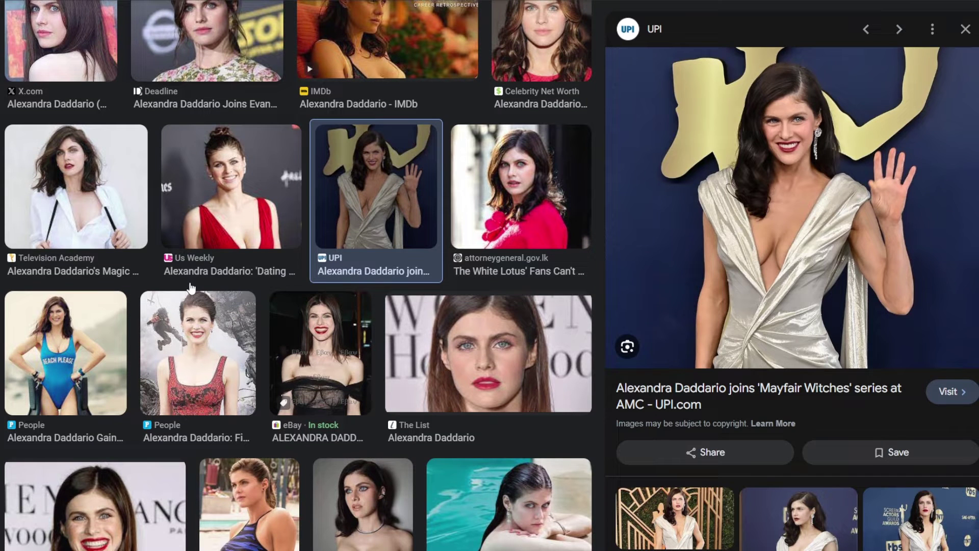
scroll(191, 288, "down", 1)
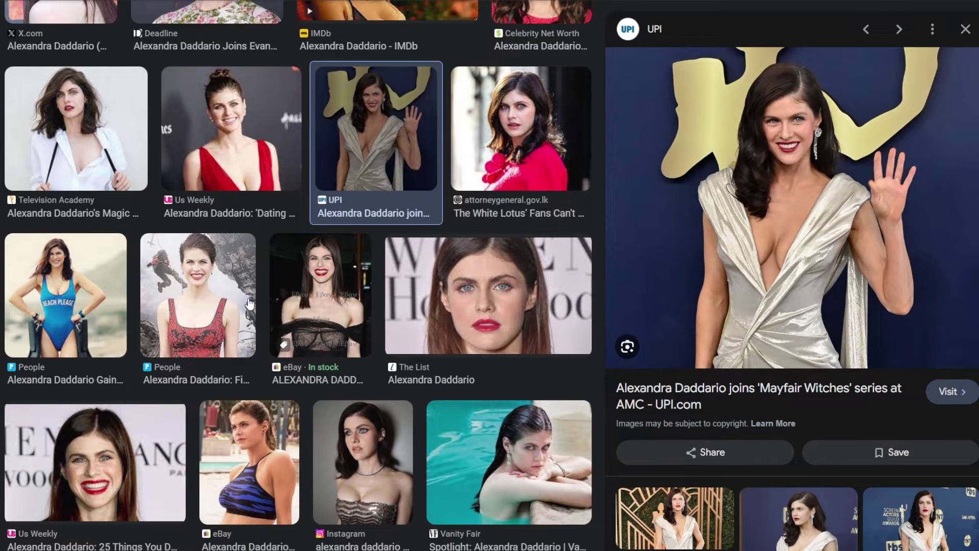
left_click(323, 305)
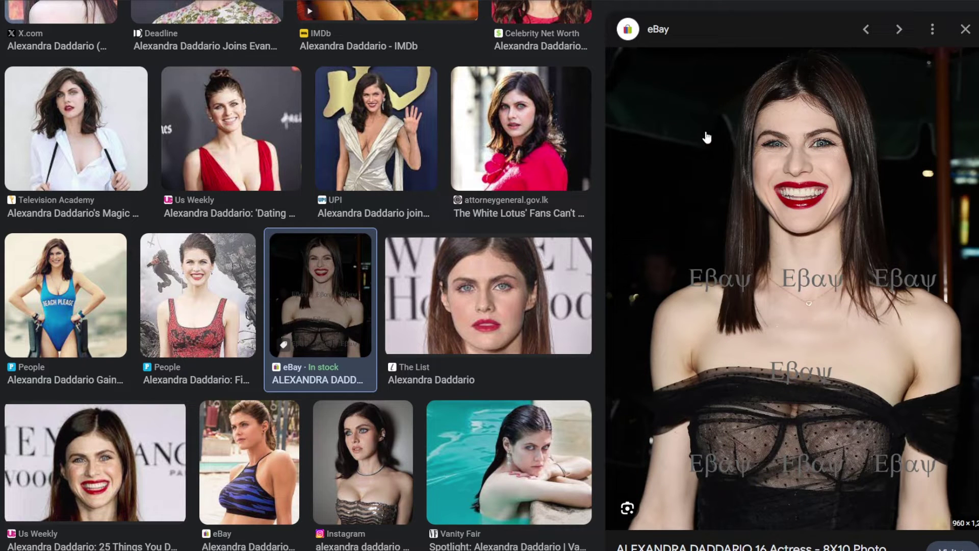
Choose The Movie Database close-up portrait and drag it into roop as the source face
left_click(448, 427)
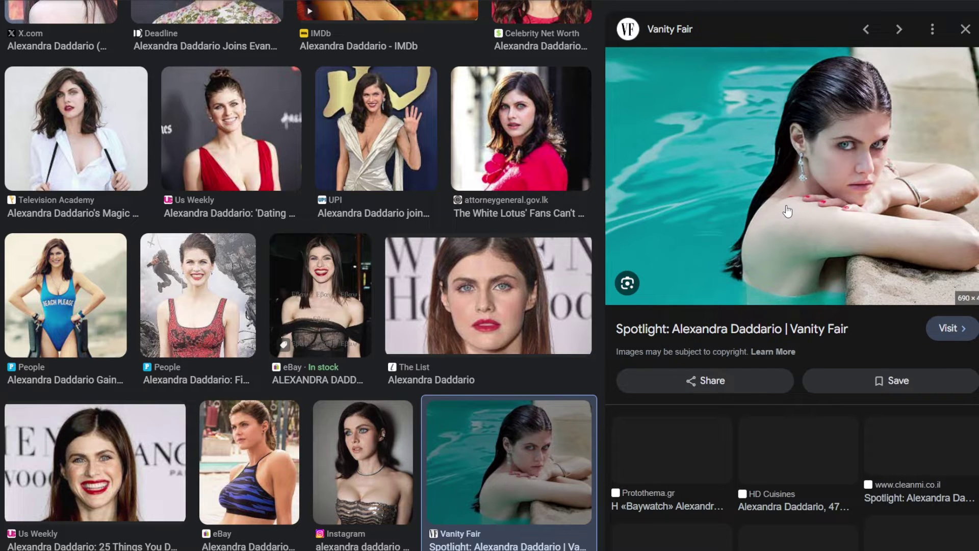
key("Right")
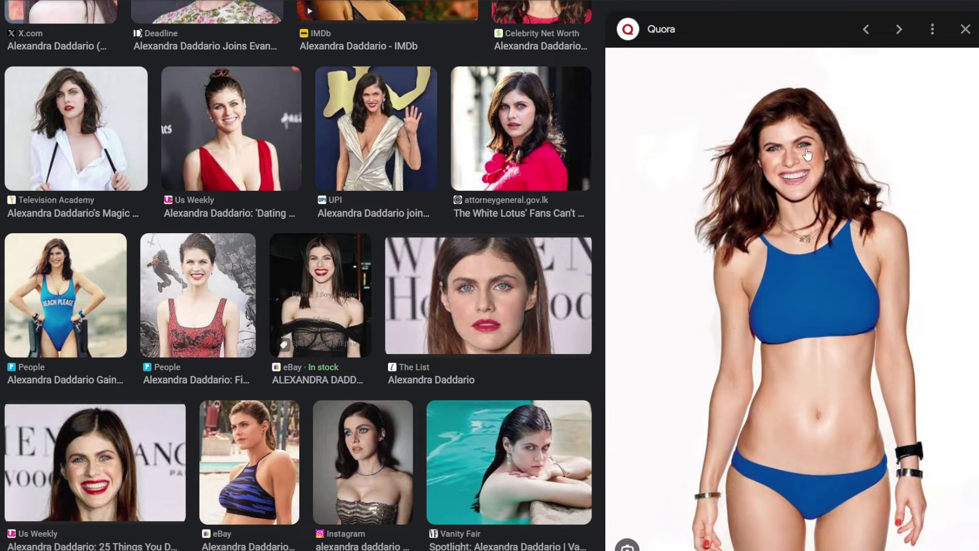
scroll(445, 141, "up", 7)
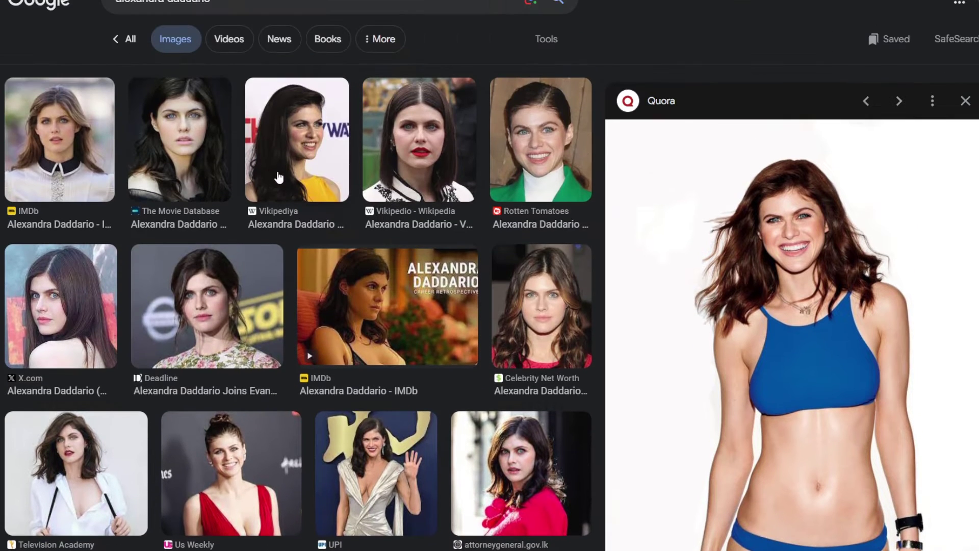
left_click(156, 153)
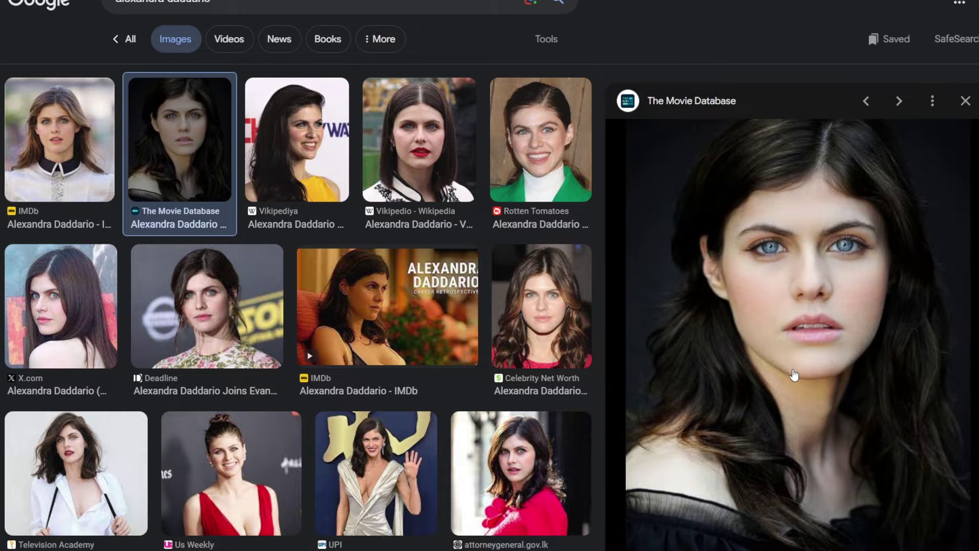
left_click_drag(816, 266, 298, 383)
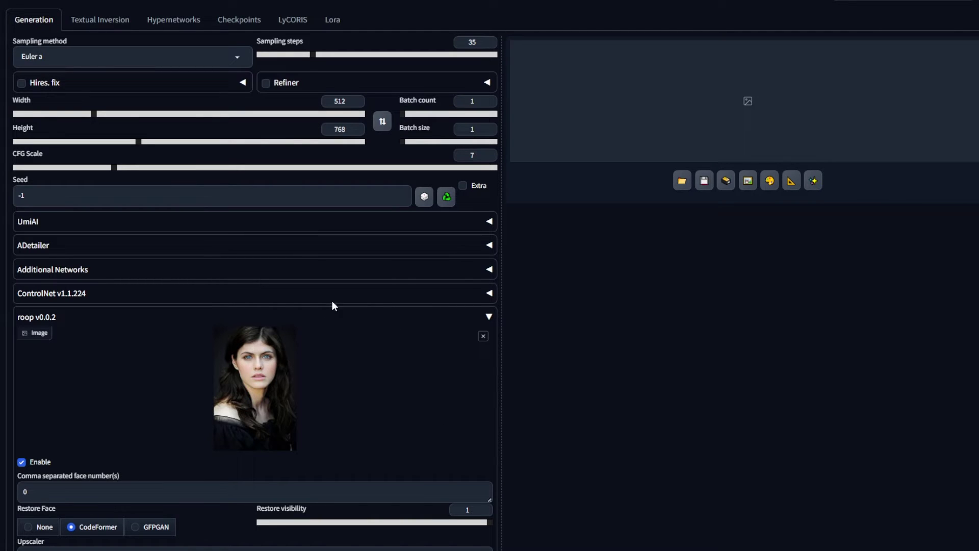
Remove roop's face image and generate the 512×768 beach swimwear portrait
left_click(483, 337)
scroll(807, 421, "up", 3)
key("ctrl+Return")
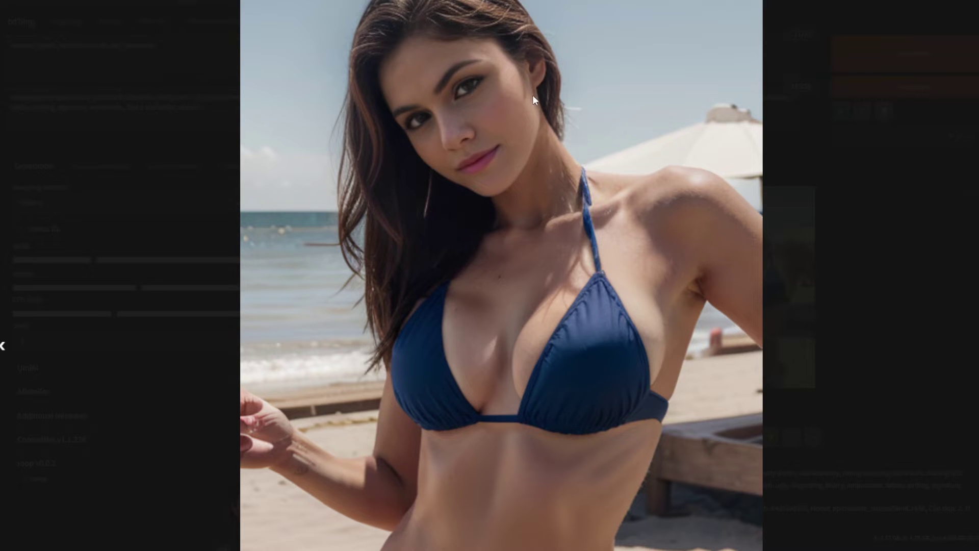
left_click(917, 266)
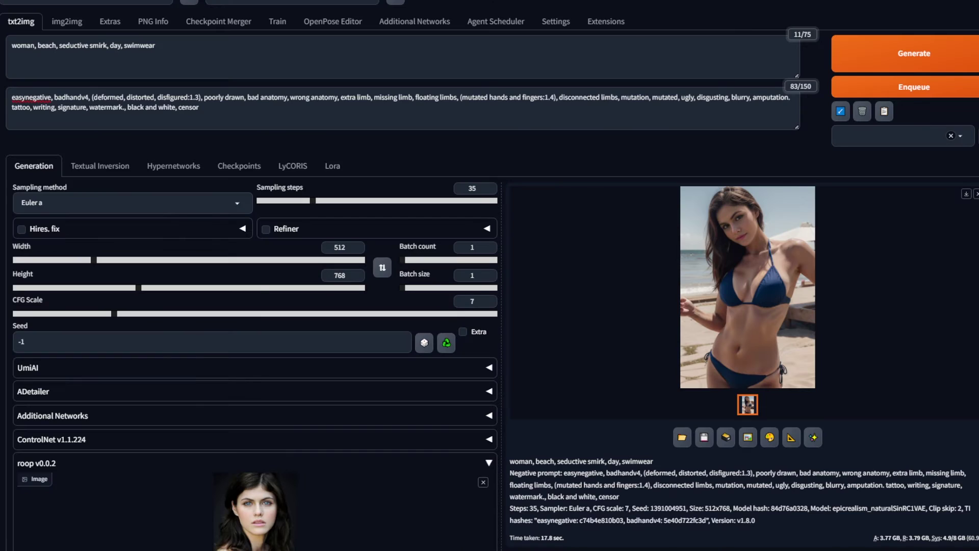
scroll(250, 543, "down", 2)
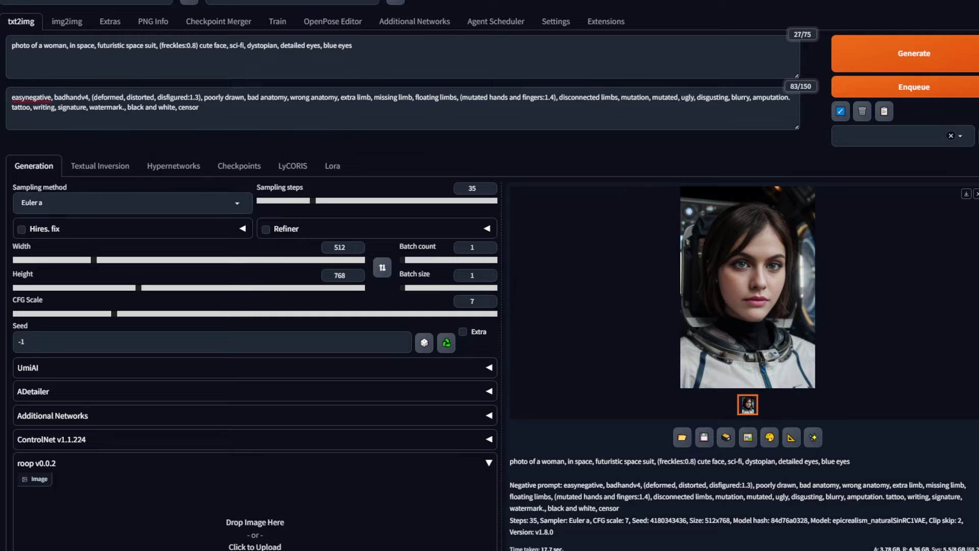
Load the smiling portrait as roop's source face and paste the Civitai bun-hair prompt into the positive prompt
left_click(885, 53)
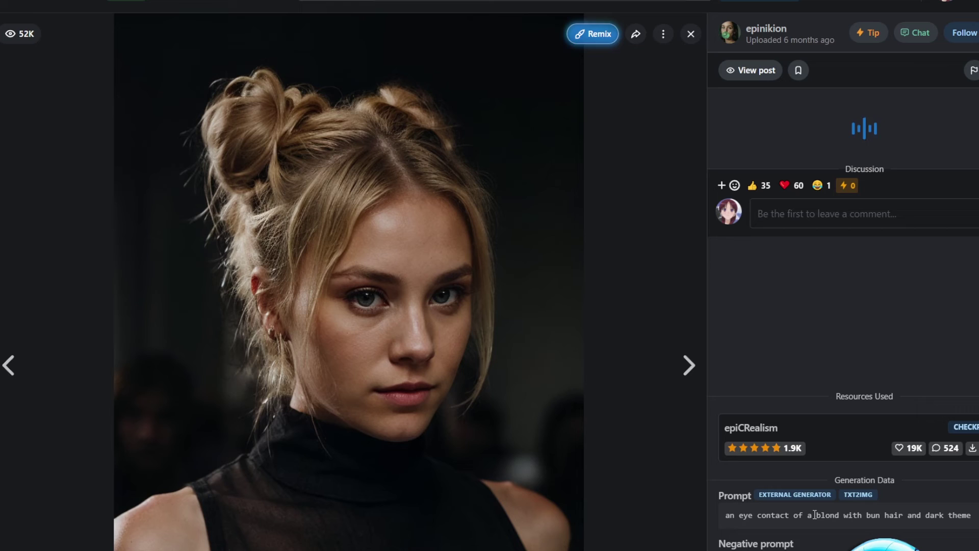
triple_click(814, 514)
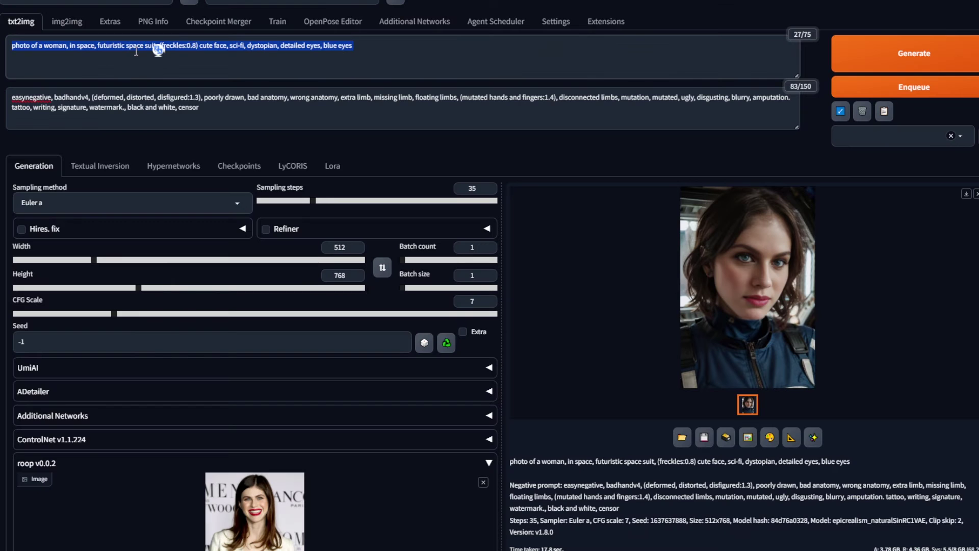
key("ctrl+v")
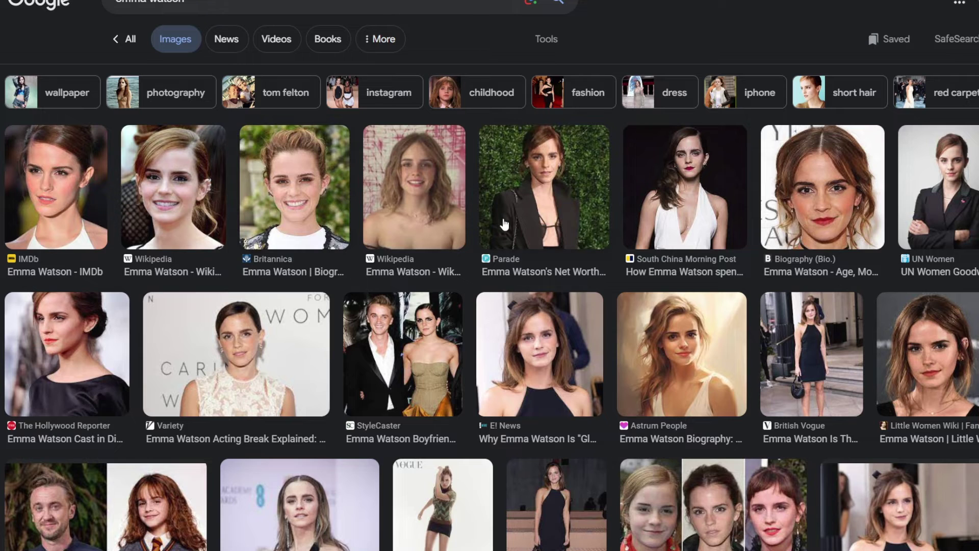
Preview the actress's Wikipedia, Little Women Wiki and South China Morning Post photos, then generate the bun-hair portrait
left_click(421, 197)
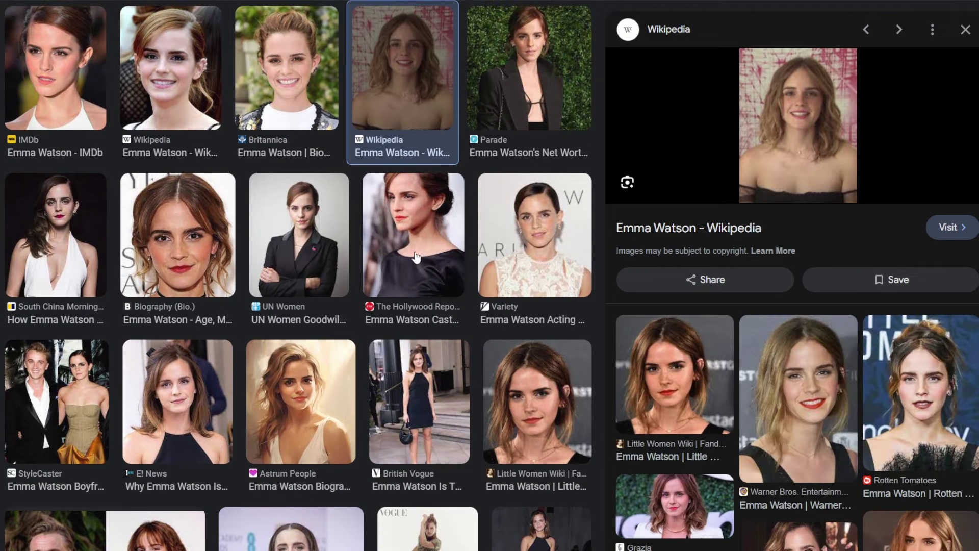
left_click(508, 423)
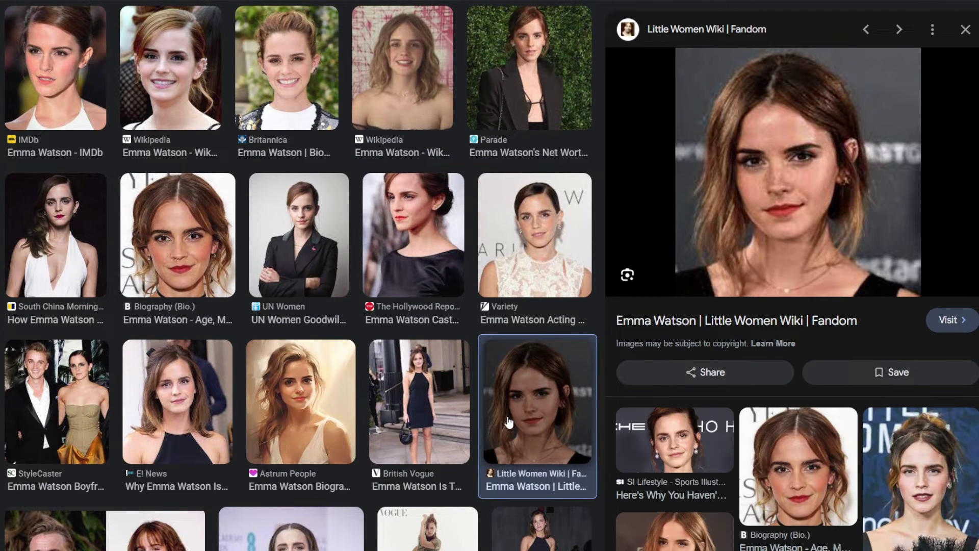
left_click(56, 235)
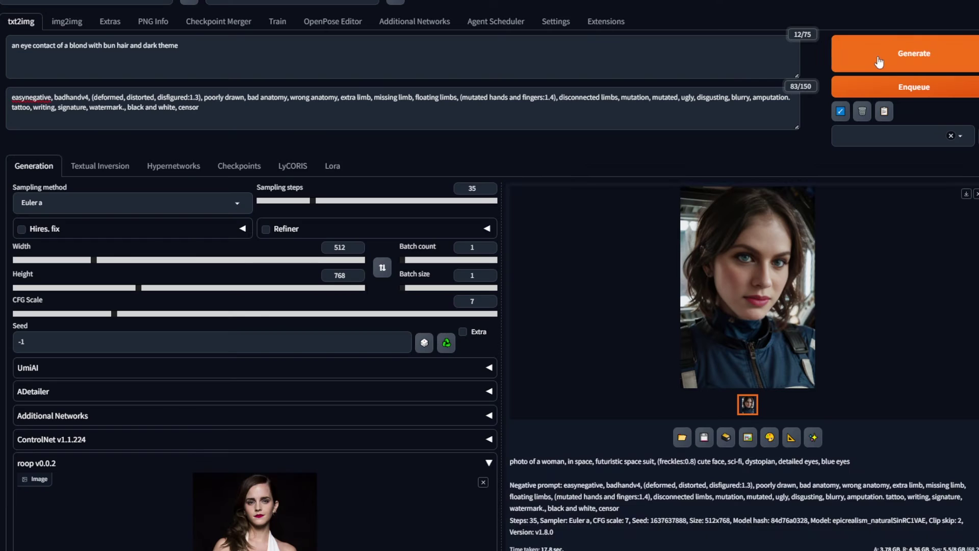
left_click(879, 60)
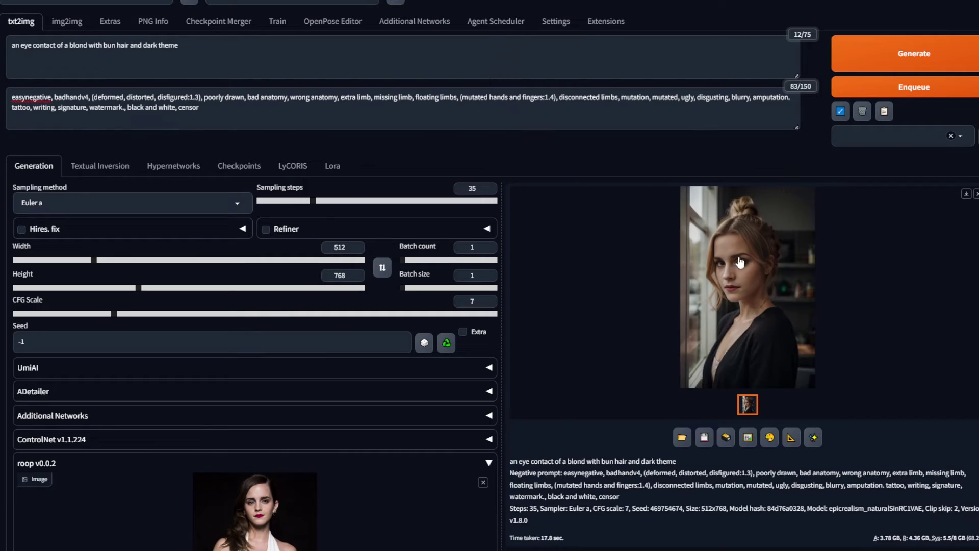
Inspect the current portrait, switch roop's face restoration to GFPGAN and generate a new portrait
left_click(740, 263)
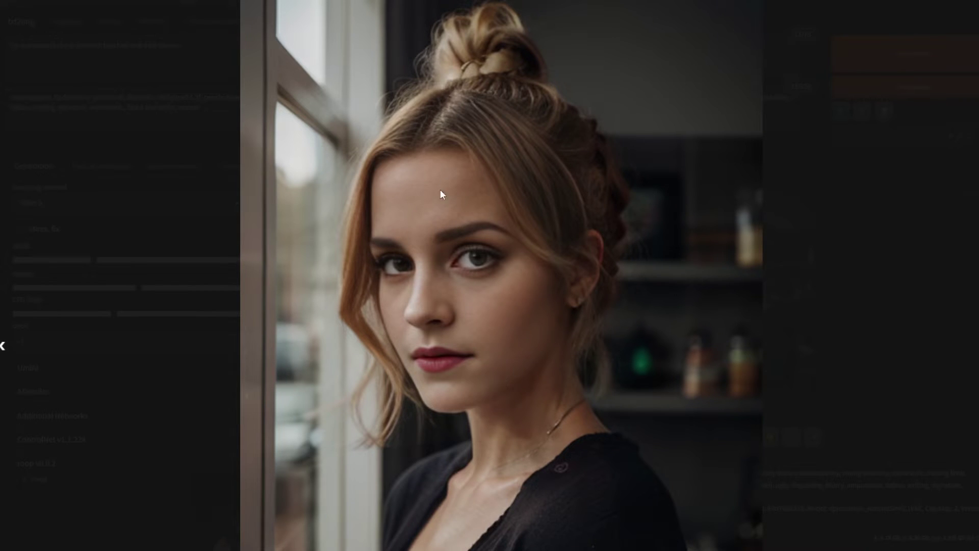
left_click(849, 318)
scroll(500, 380, "down", 3)
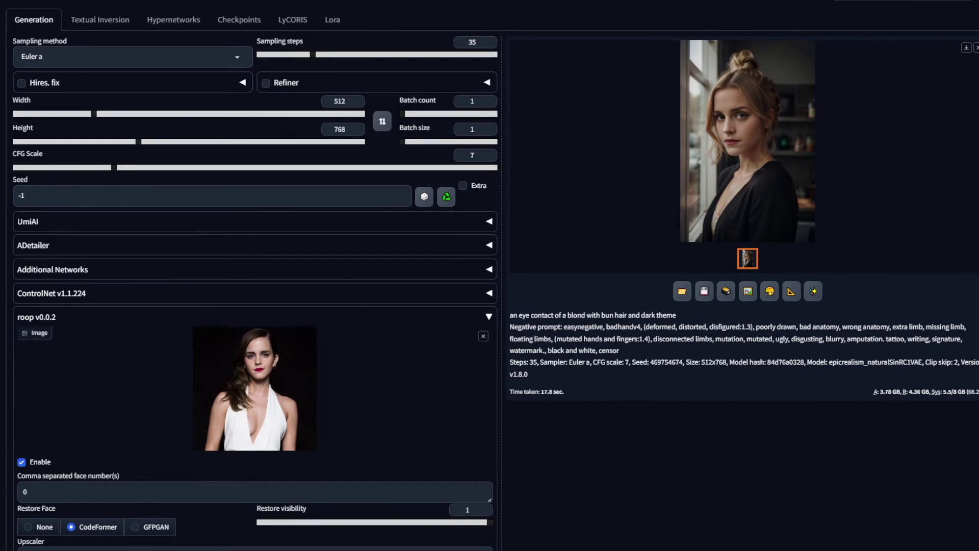
left_click(136, 528)
scroll(898, 56, "up", 3)
left_click(898, 54)
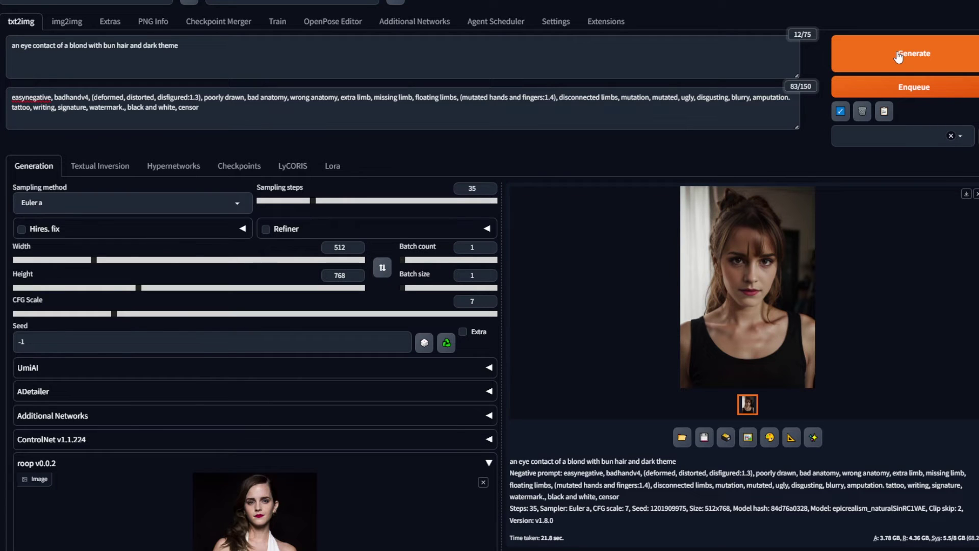
Enlarge and inspect the new GFPGAN portrait, then put the cursor in the positive prompt
left_click(739, 239)
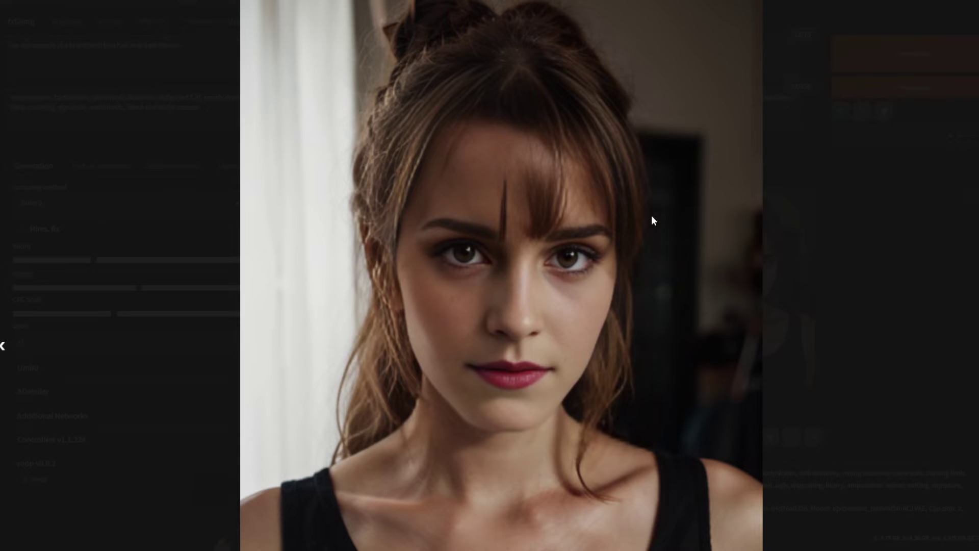
left_click(838, 315)
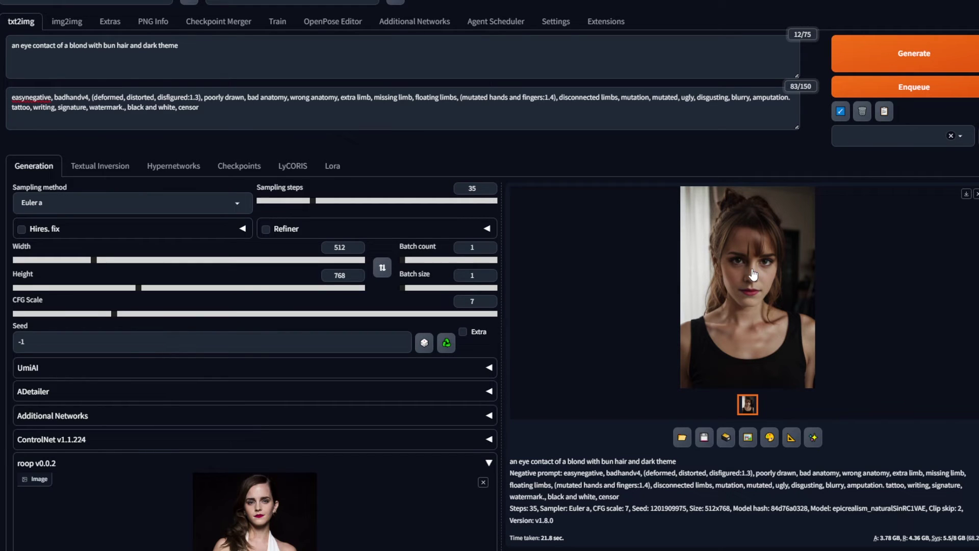
left_click(200, 58)
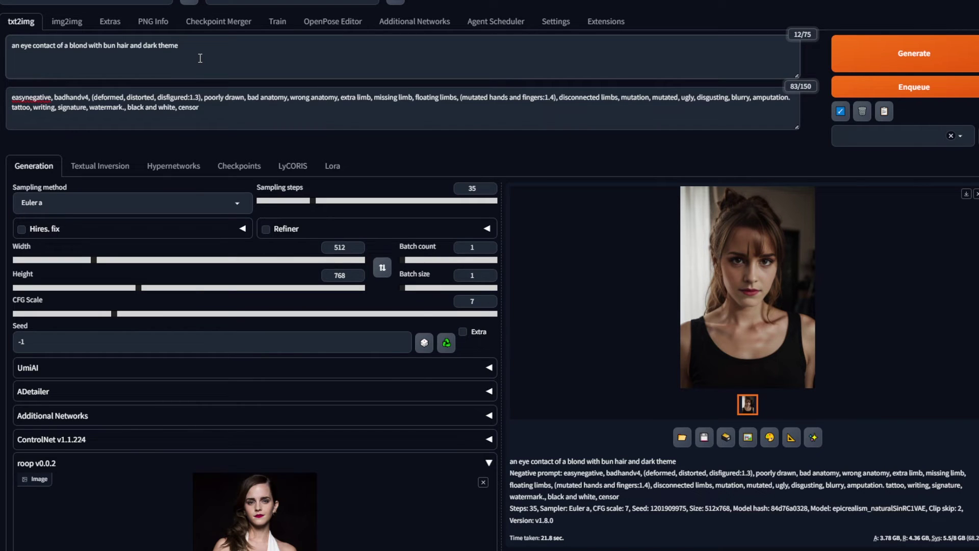
Generate with ', angry, frowning, open mouth' appended, then with 'woman, angry, frowning, open mouth, street background, upper body'
type(", angry, frowning, open mouth")
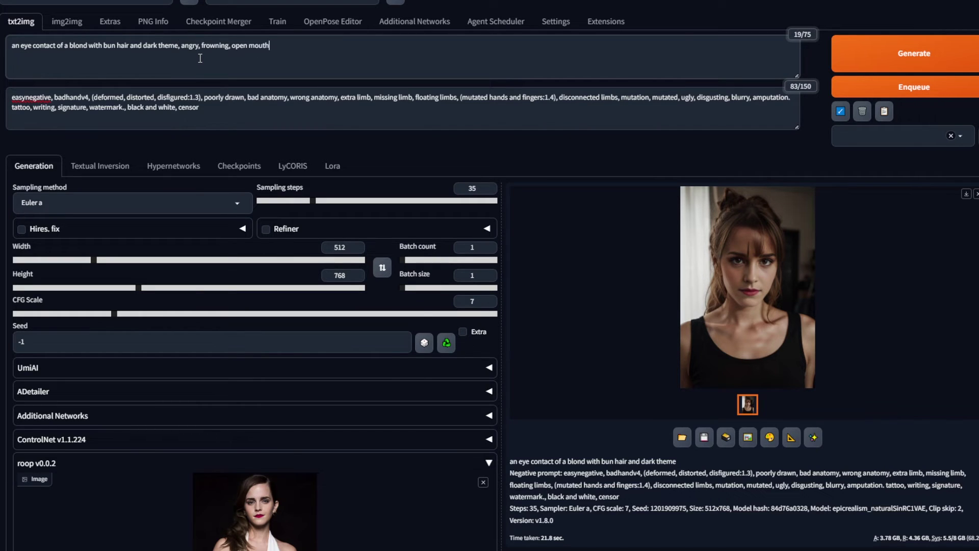
key("ctrl+Return")
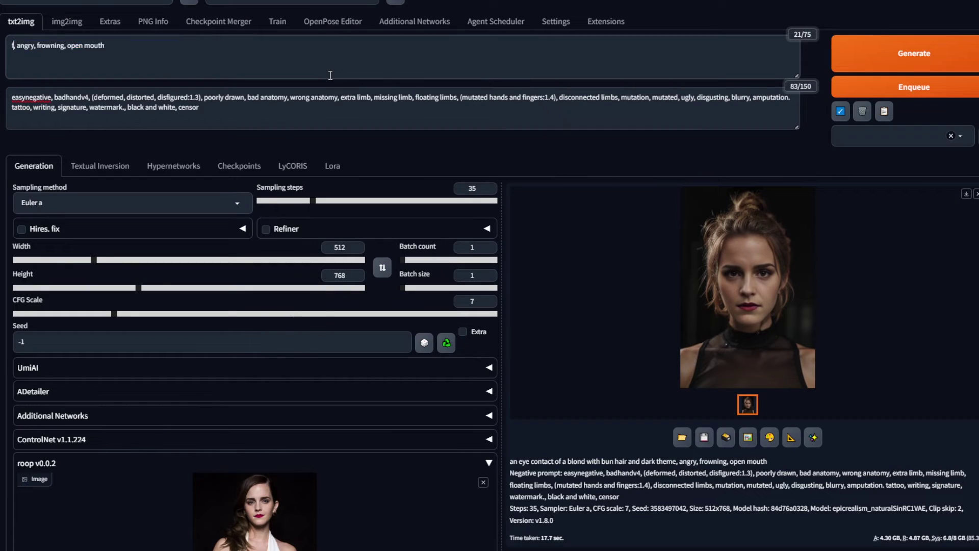
type("woman, angry, frowning, open mouth, street background, upper body")
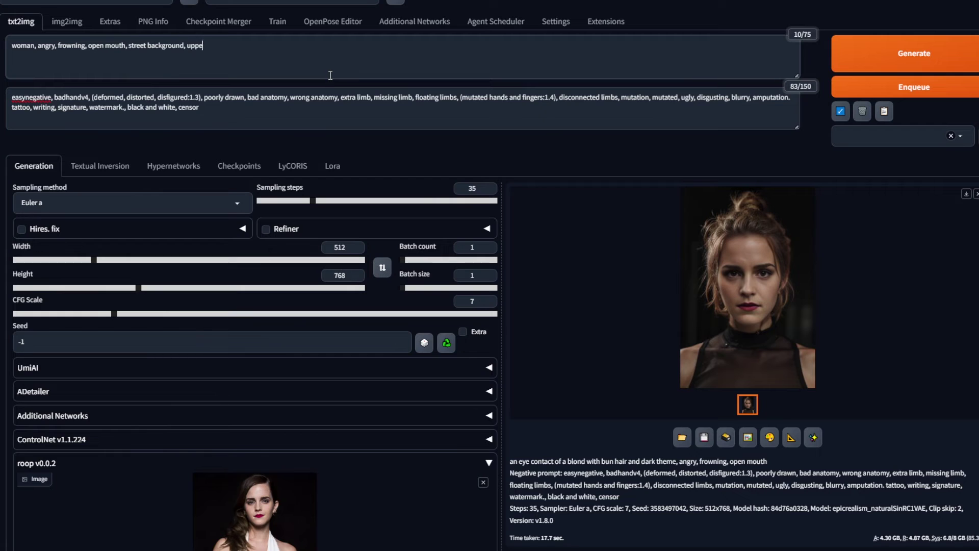
key("ctrl+Return")
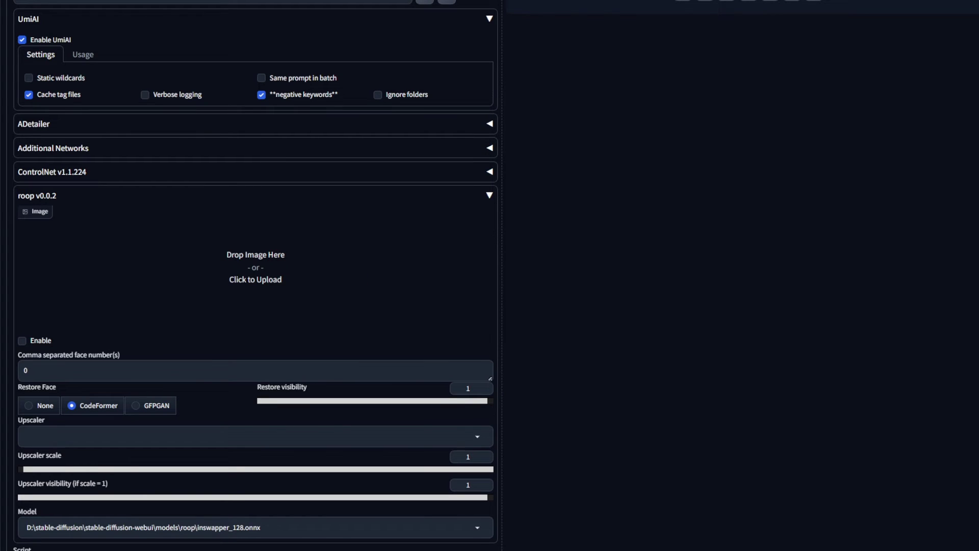
Drop the couple selfie into roop as the source face, set face number to 2 and generate
key("alt+Tab")
left_click_drag(785, 42, 266, 254)
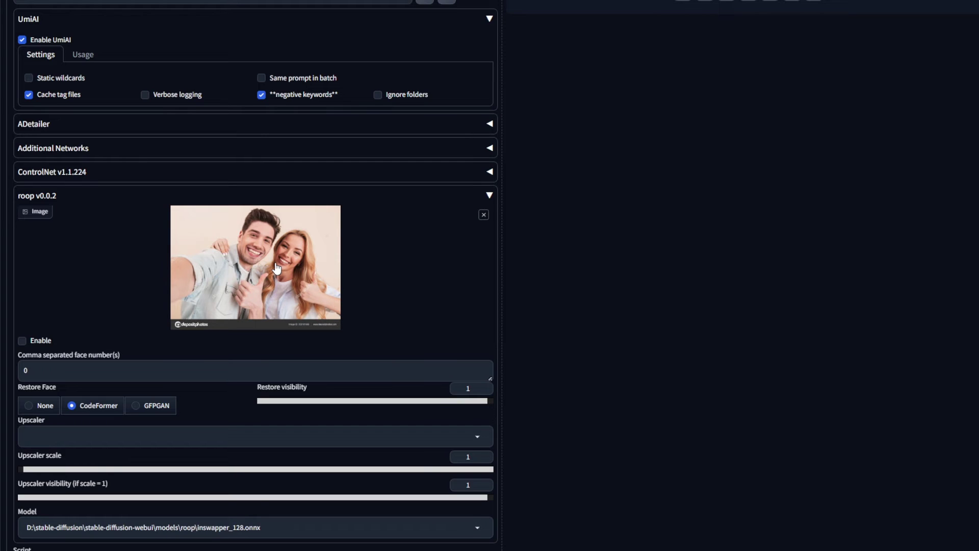
double_click(26, 371)
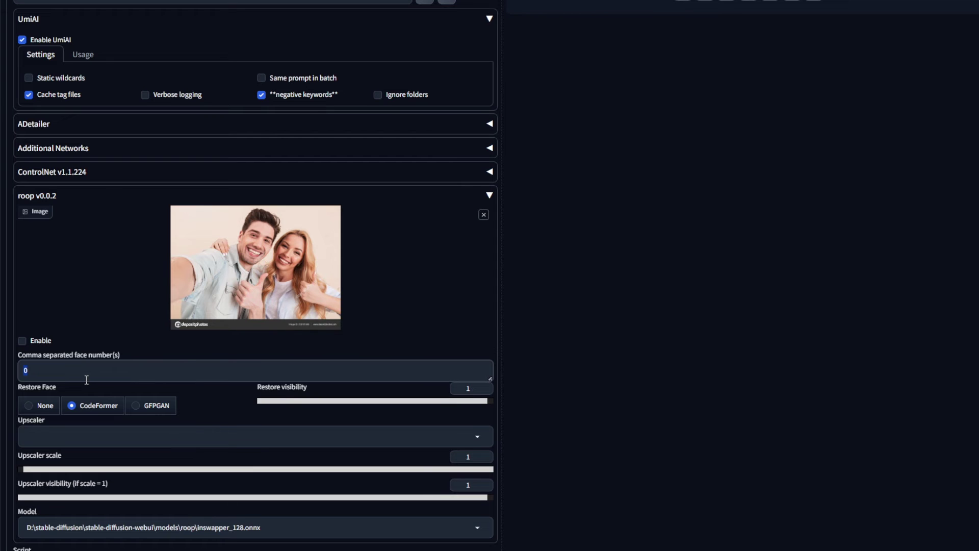
type("2")
key("ctrl+Return")
Enable roop's face swap and generate the image again
scroll(813, 218, "up", 3)
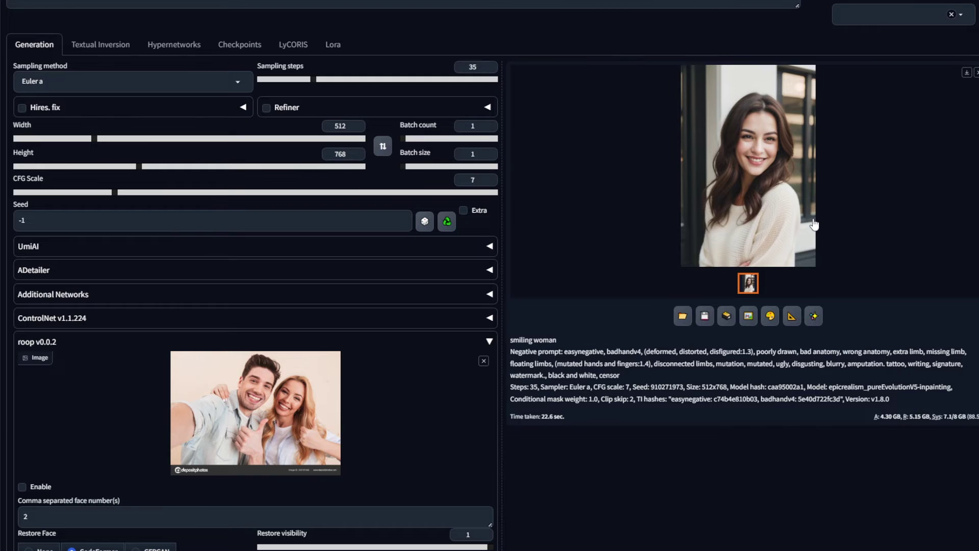
left_click(22, 486)
key("ctrl+Return")
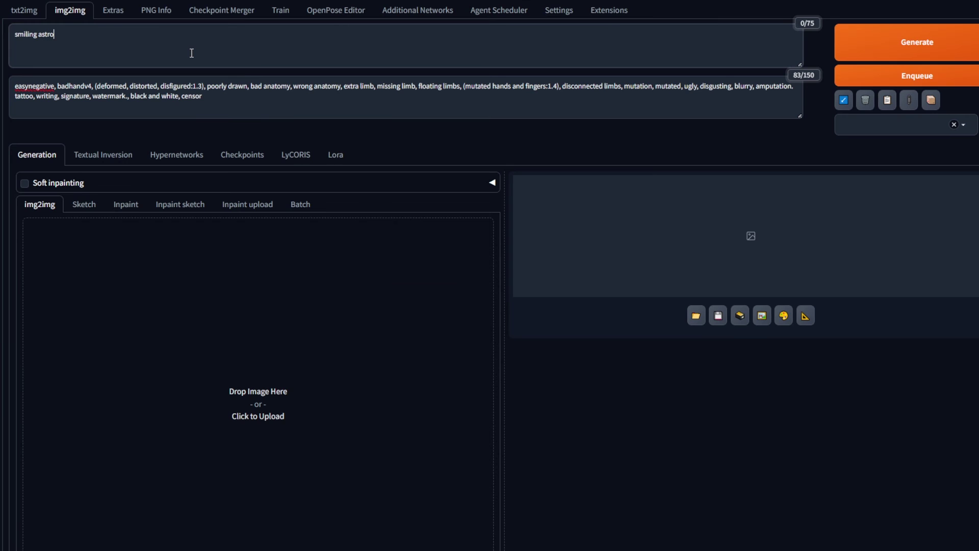
Finish the img2img prompt 'smiling astronaut woman', load the smiling astronaut photo and enable roop
type("onaut woman")
left_click(157, 372)
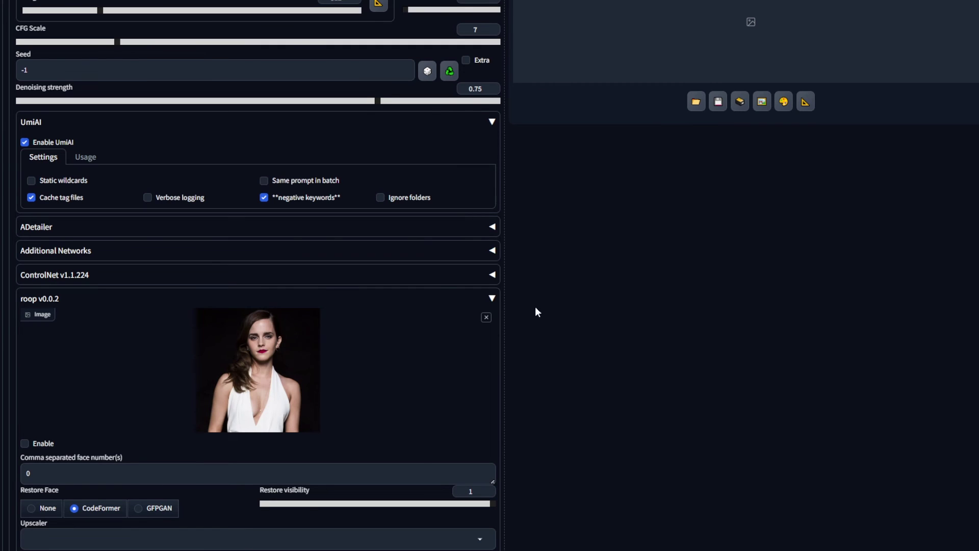
scroll(268, 382, "down", 1)
left_click(41, 414)
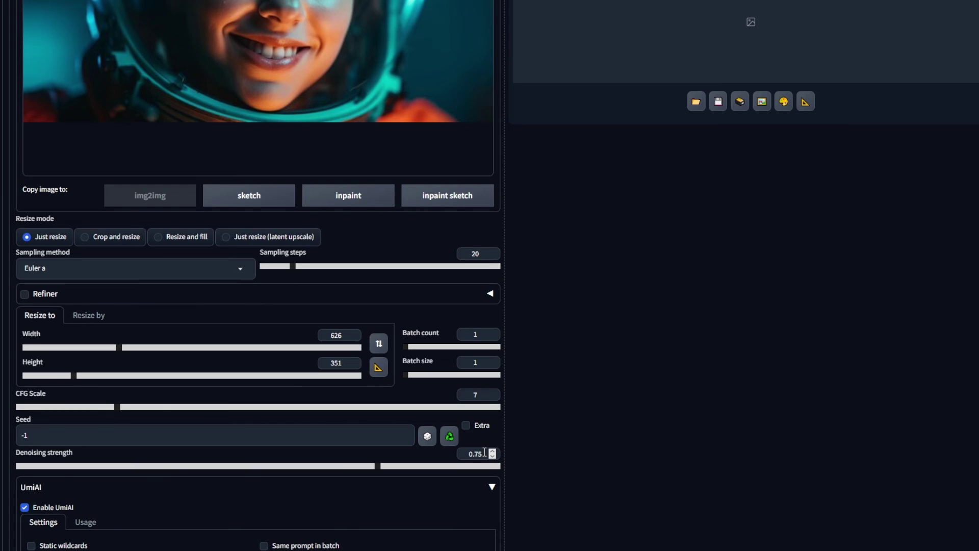
Set denoising strength to 0.25 and generate the face-swapped astronaut image
left_click_drag(485, 452, 465, 456)
type("0.25")
scroll(734, 535, "up", 5)
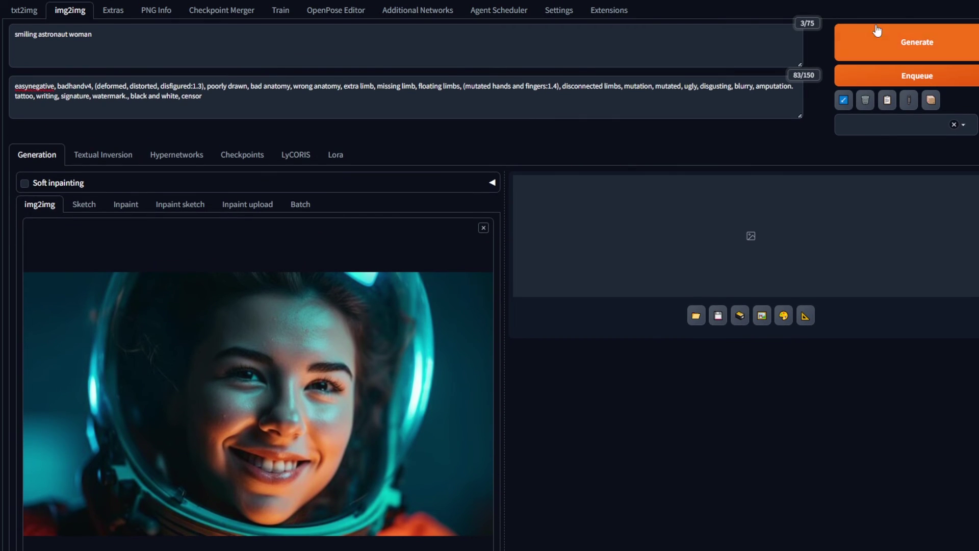
left_click(902, 40)
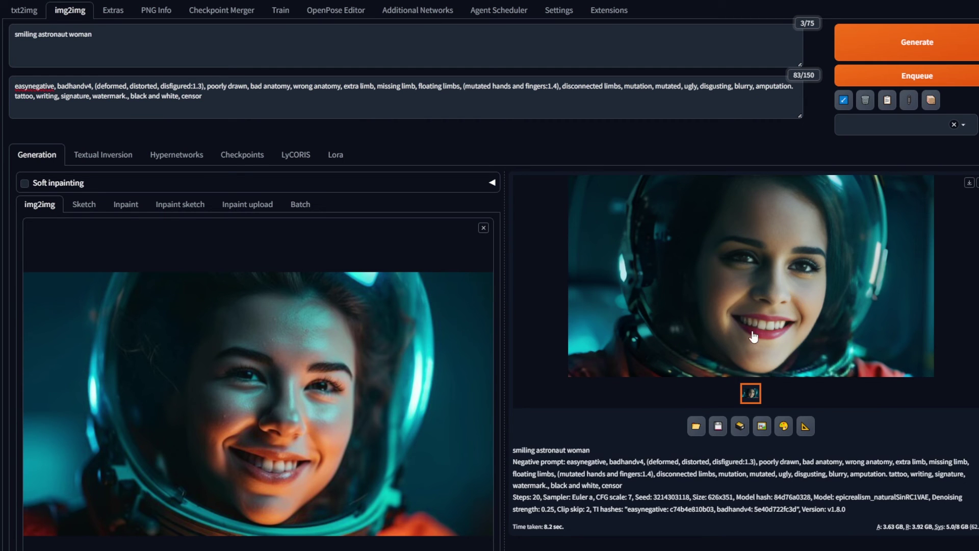
Lower denoising strength from 0.25 to 0.1 and regenerate the face-swapped astronaut
scroll(733, 286, "down", 15)
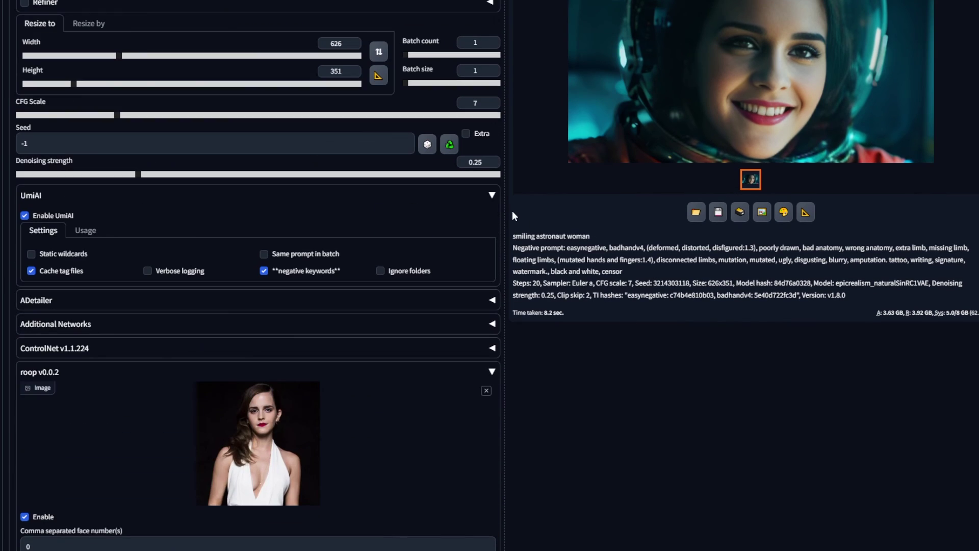
scroll(513, 210, "up", 2)
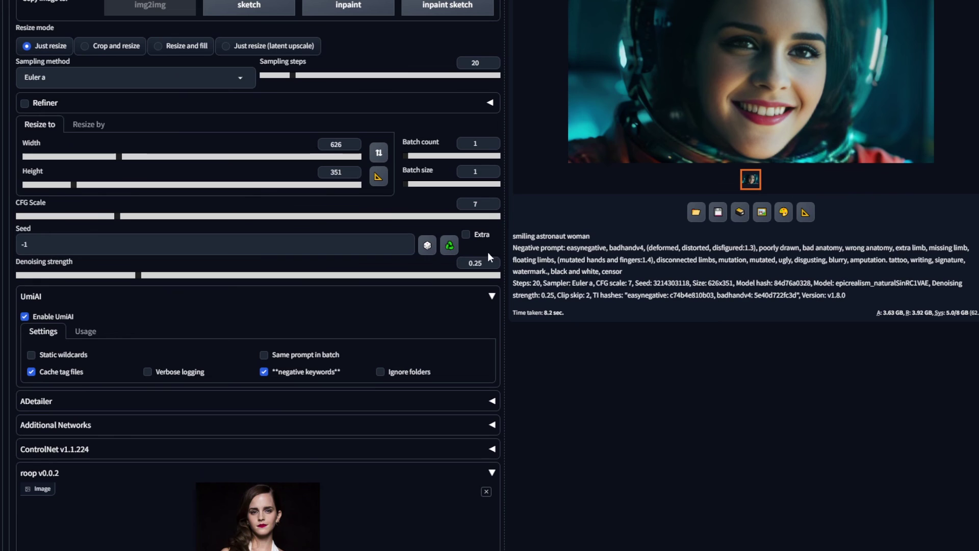
double_click(457, 265)
type("0.1")
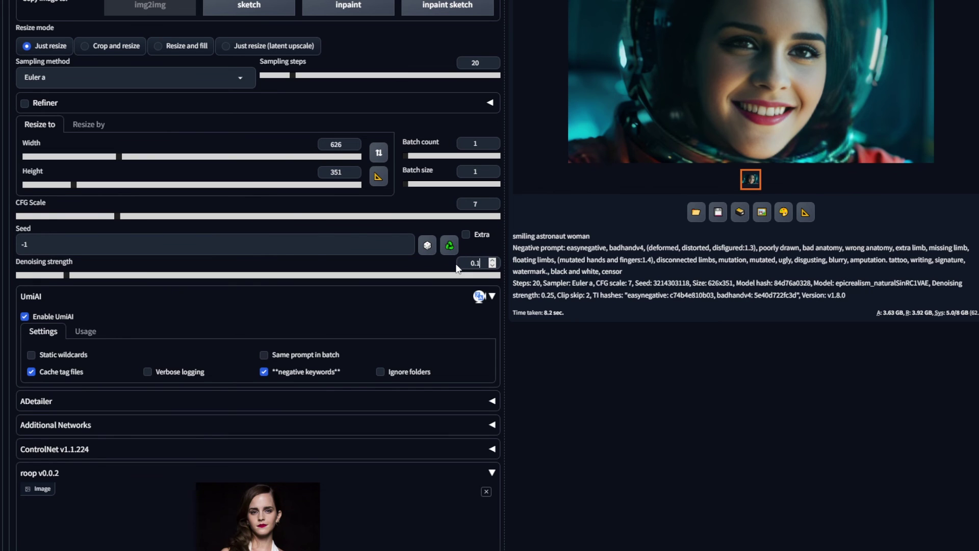
scroll(658, 447, "up", 2)
scroll(660, 447, "up", 10)
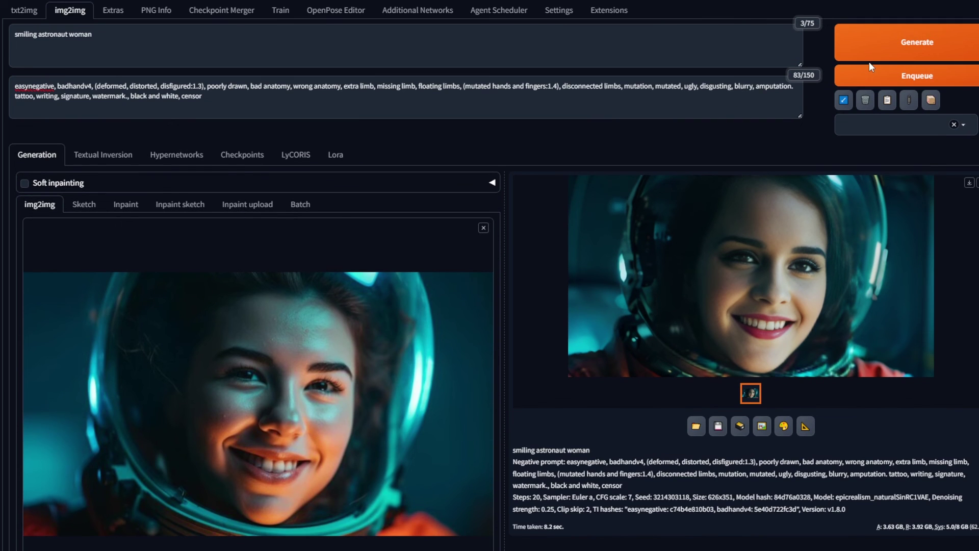
left_click(902, 43)
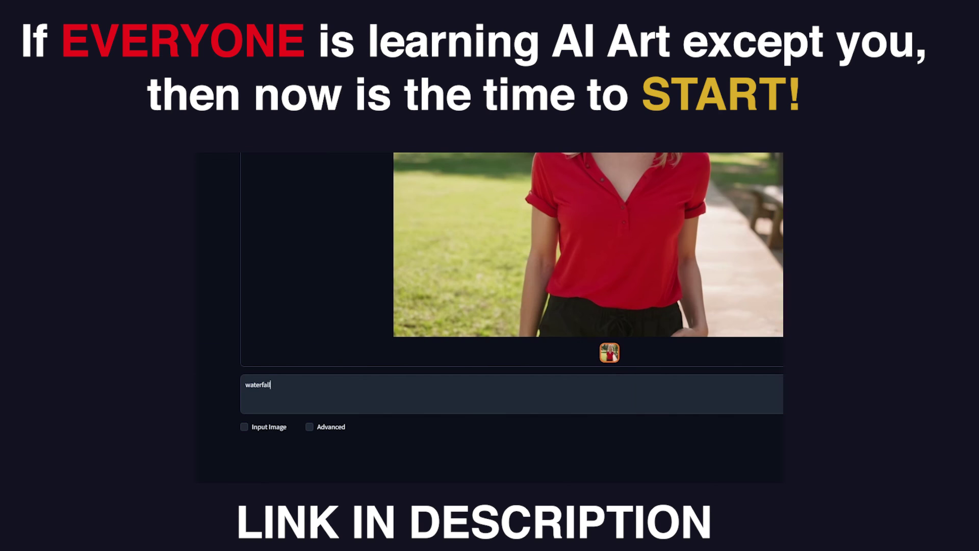
type("beau")
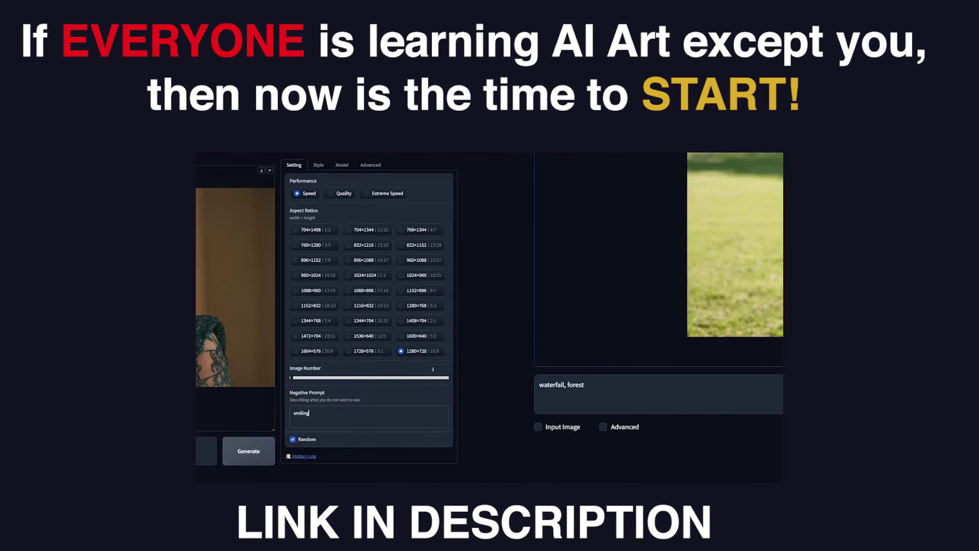